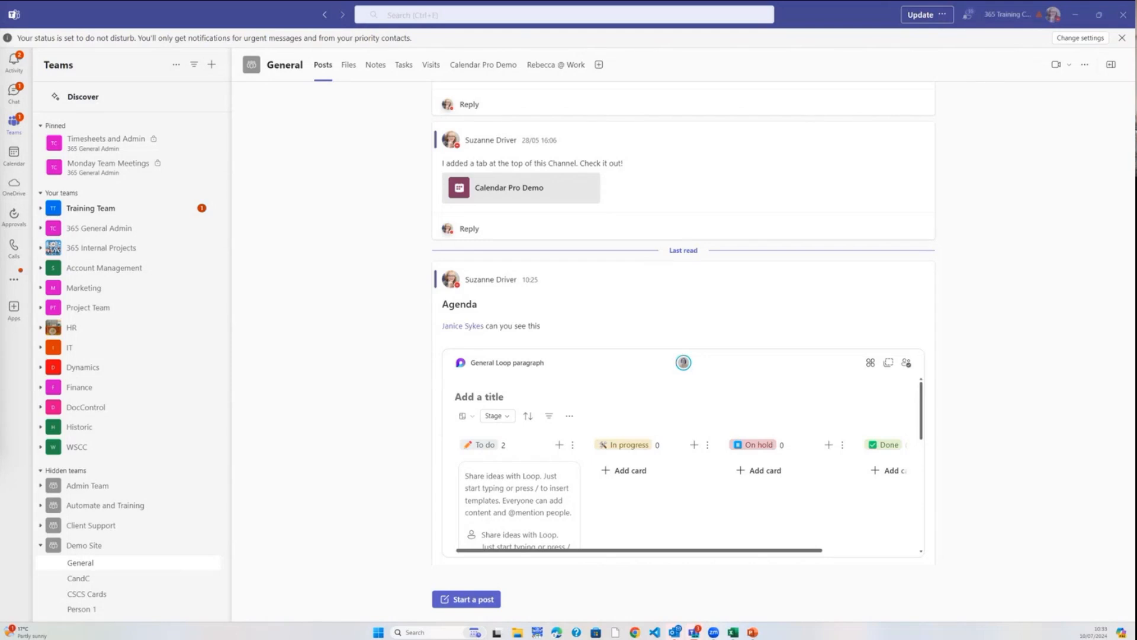
- Start a new post in the General channel with the subject "Agenda"
{"action": "left_click", "coordinate": [465, 599]}
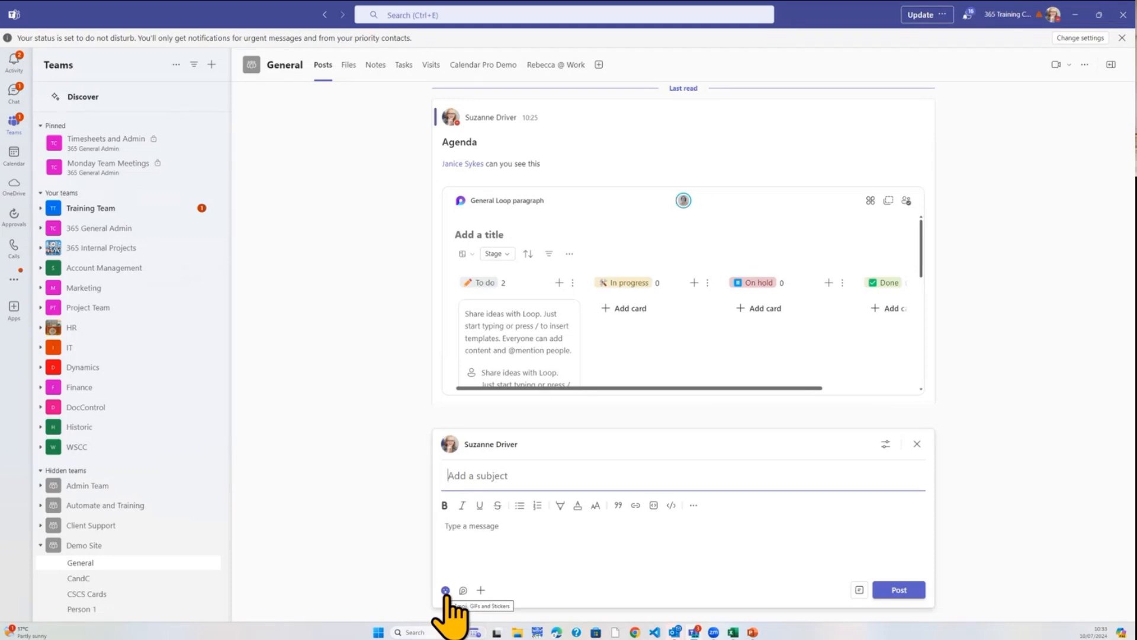
{"action": "type", "text": "Agenda"}
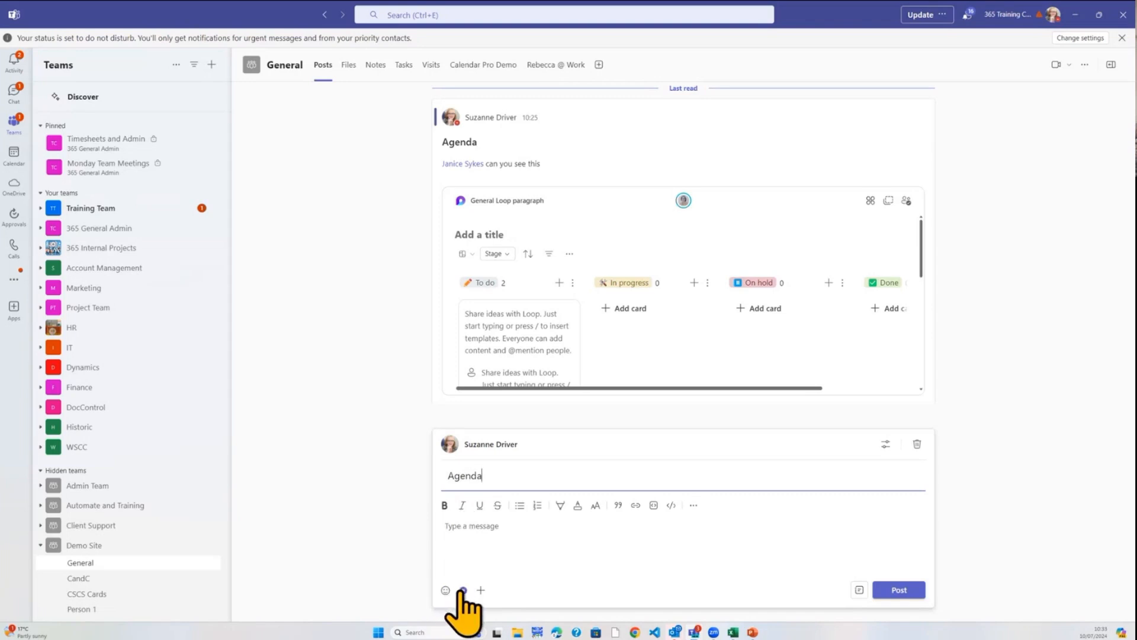
{"action": "key", "text": "ctrl"}
{"action": "key", "text": "ctrl"}
{"action": "key", "text": "ctrl"}
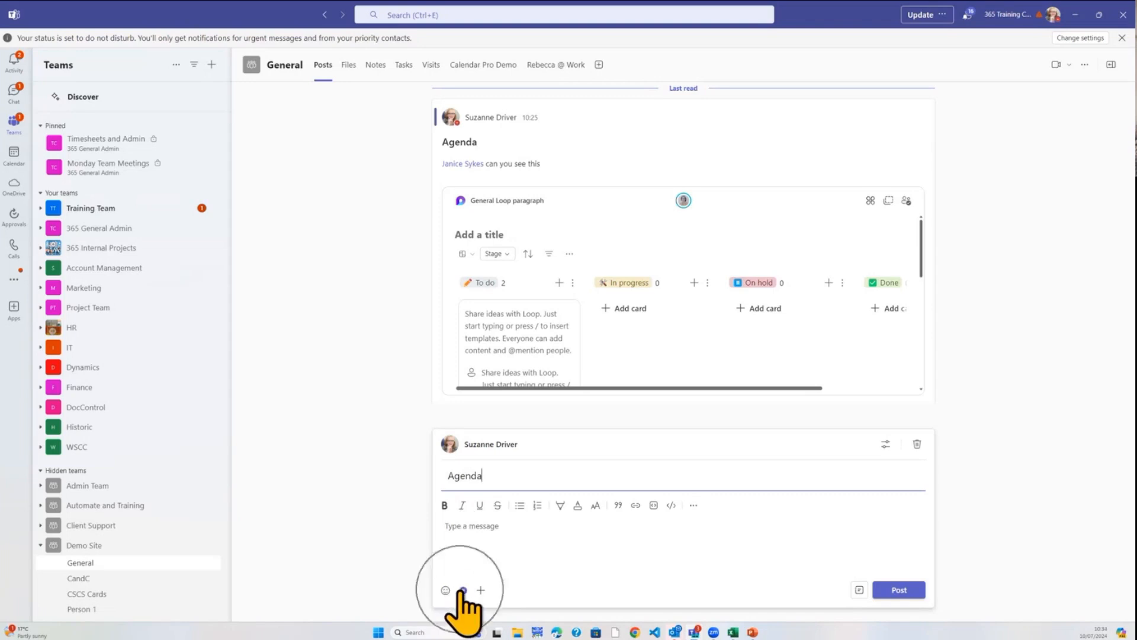
- Add a Loop component titled "Agenda" to the post and insert a table in it
{"action": "left_click", "coordinate": [463, 590]}
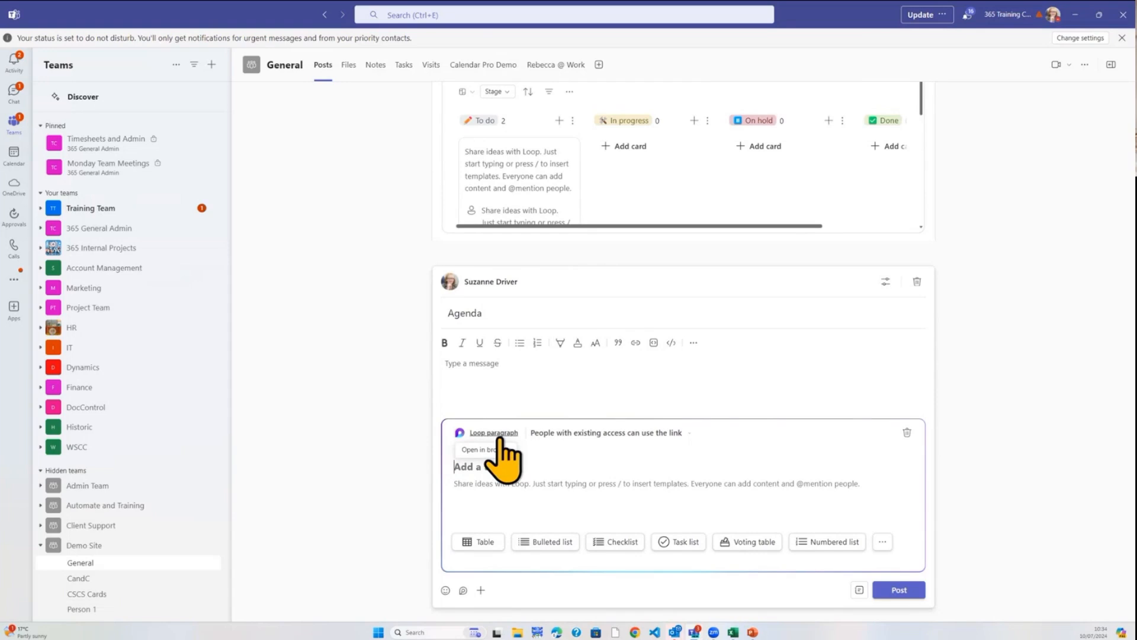
{"action": "type", "text": "Agenda"}
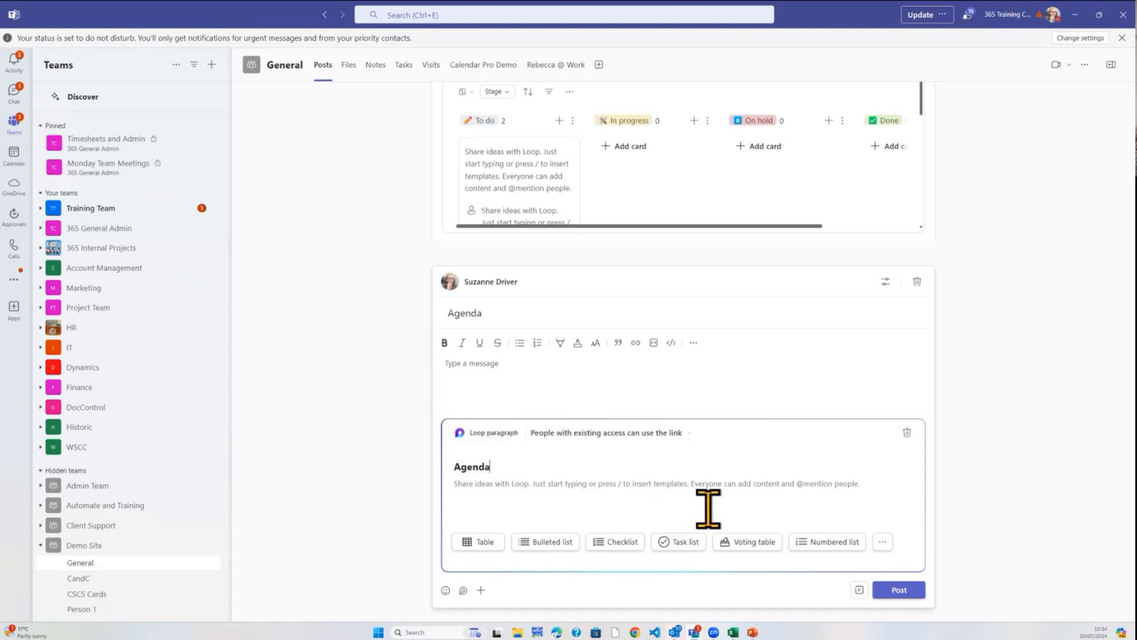
{"action": "left_click", "coordinate": [481, 541]}
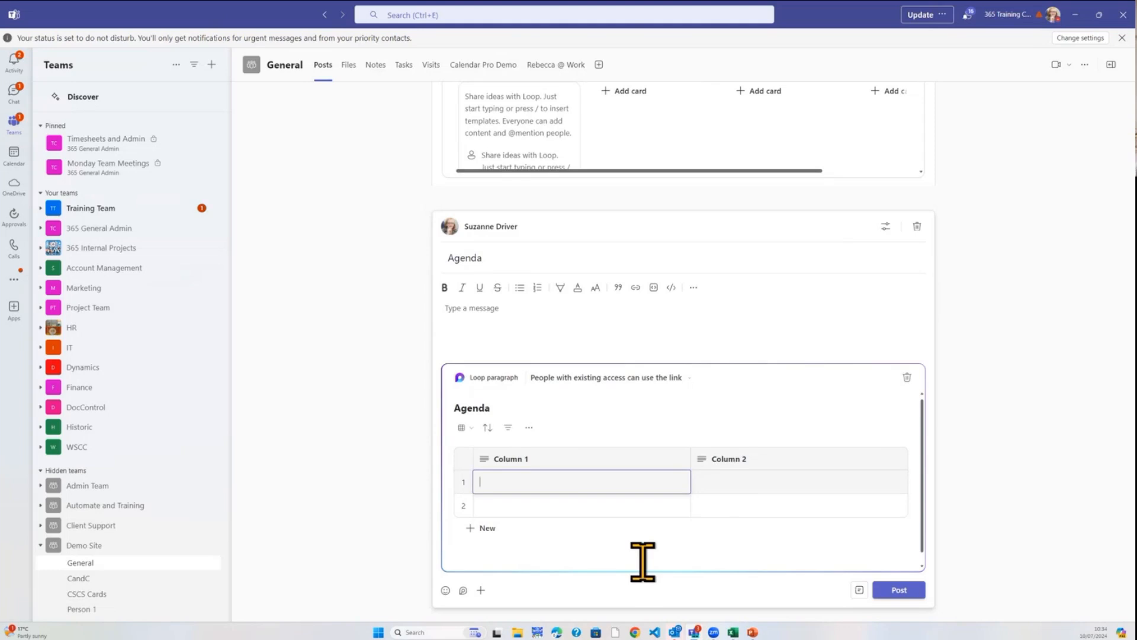
- Fill the table's first row with "Item 1" and "Loop Components", correcting the spelling, and add a third column
{"action": "type", "text": "Item 1"}
{"action": "key", "text": "Tab"}
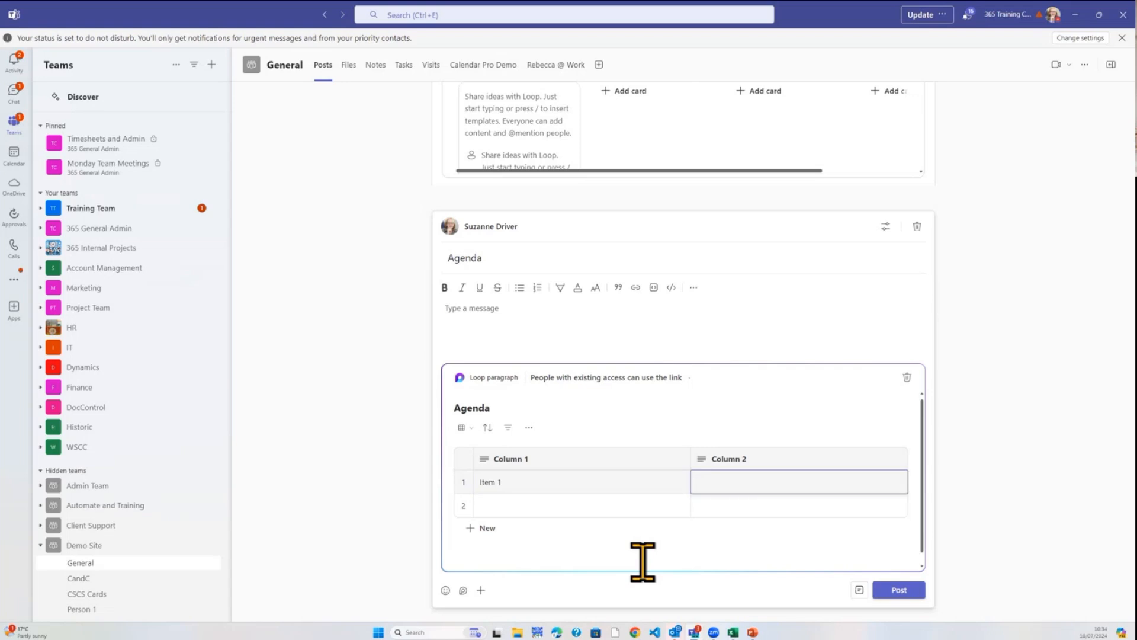
{"action": "type", "text": "Loop Componets"}
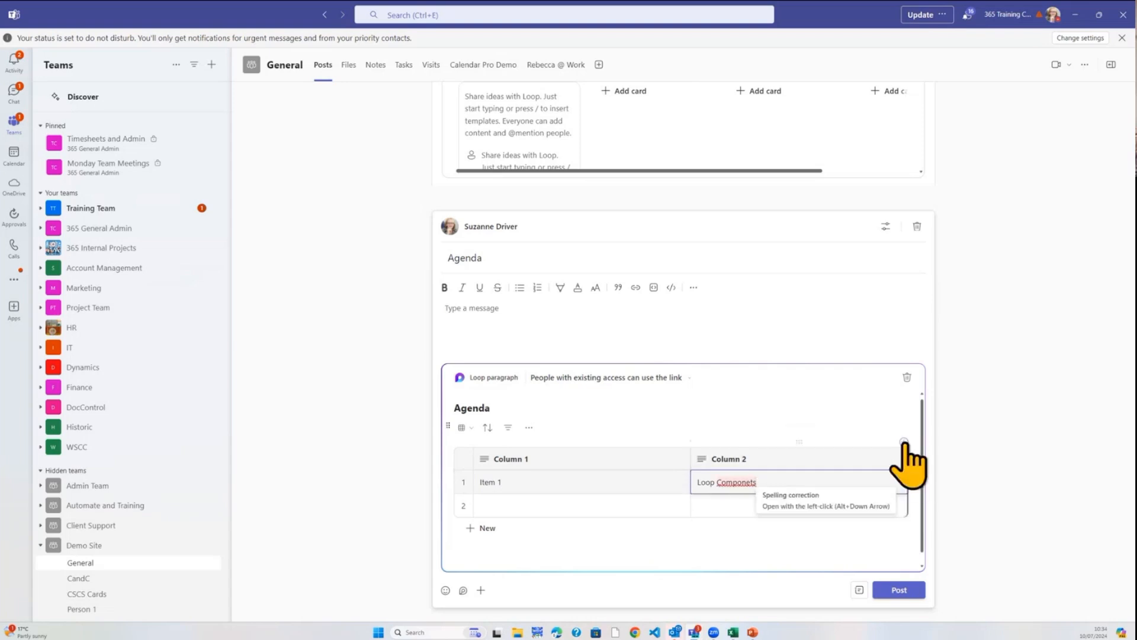
{"action": "left_click", "coordinate": [905, 430]}
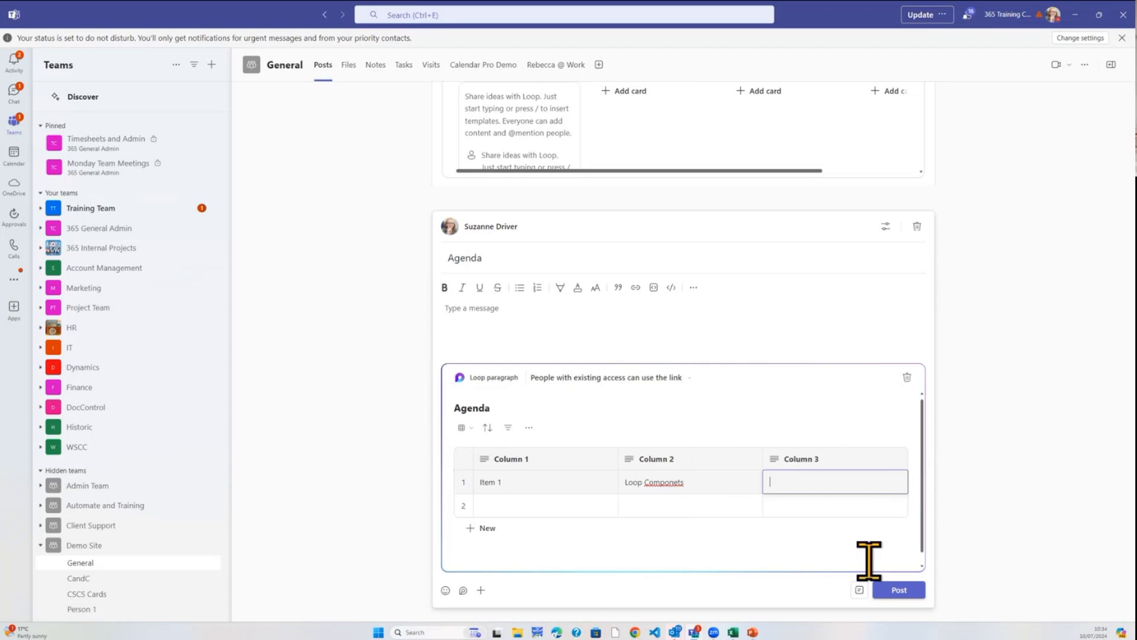
{"action": "right_click", "coordinate": [658, 480]}
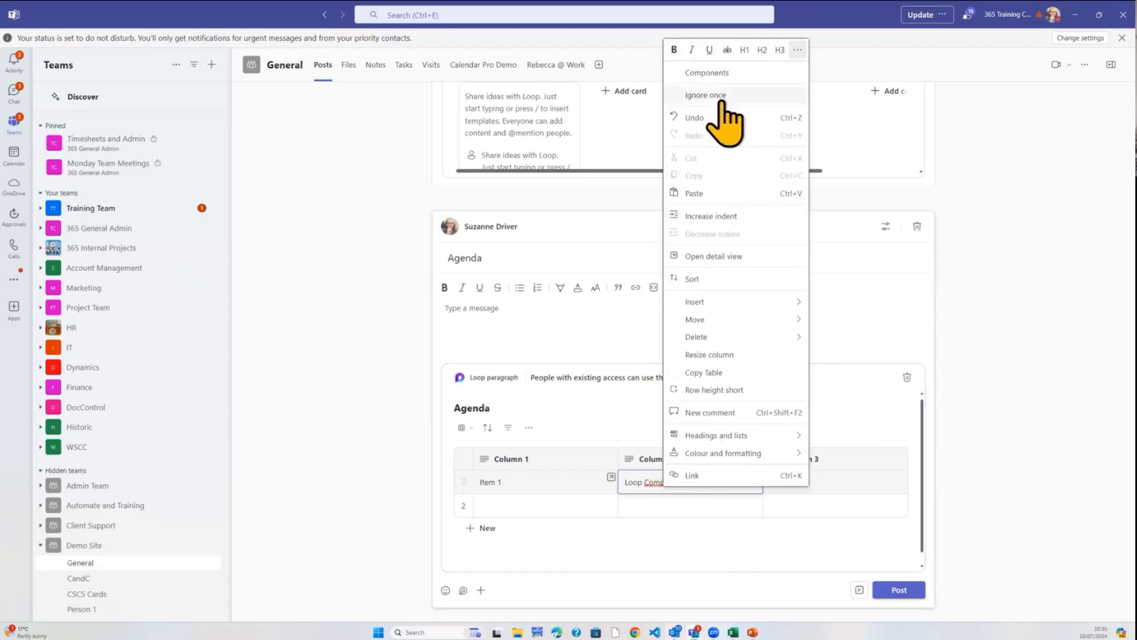
{"action": "left_click", "coordinate": [722, 97]}
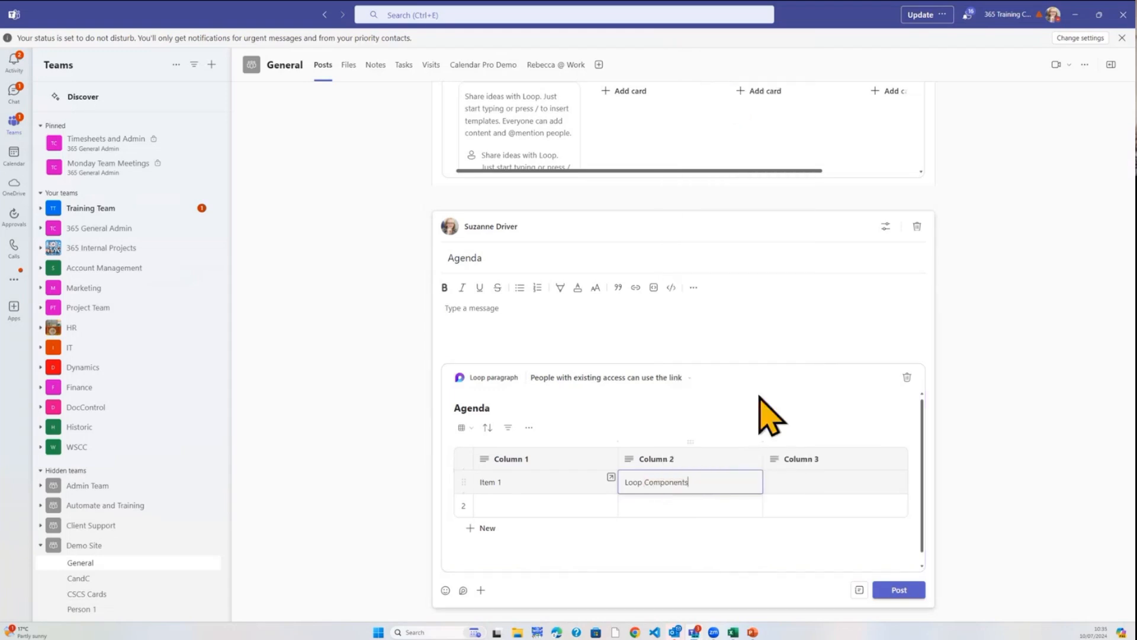
- Rename the three table column headers to "Item", "Des" and "Comments"
{"action": "left_click", "coordinate": [519, 460]}
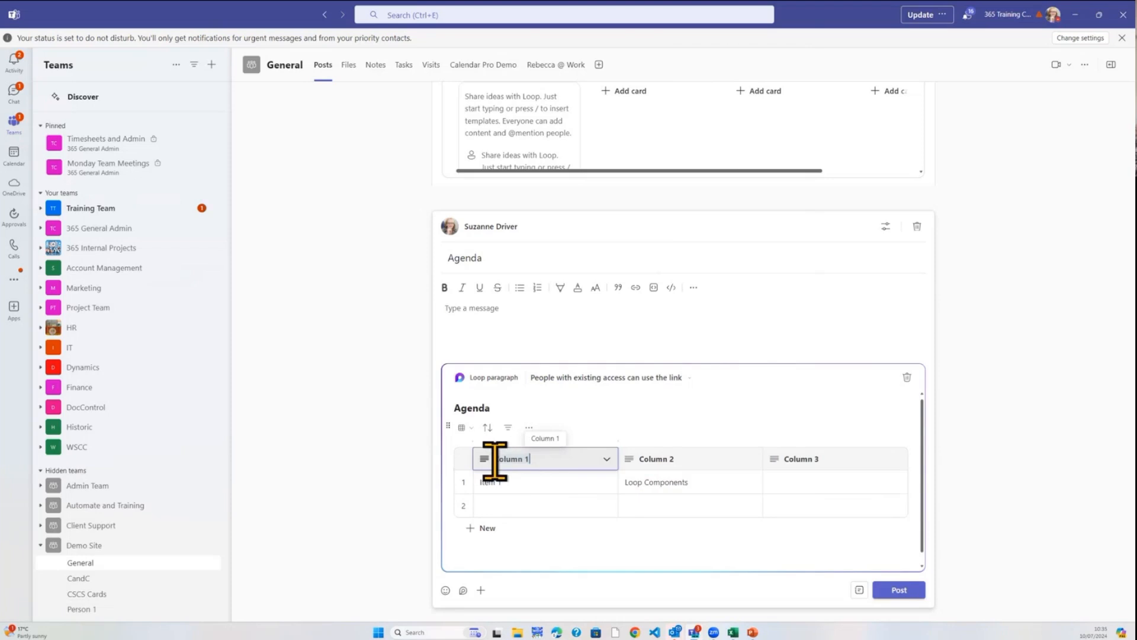
{"action": "key", "text": "ctrl+a"}
{"action": "key", "text": "BackSpace"}
{"action": "type", "text": "Item"}
{"action": "left_click", "coordinate": [681, 460]}
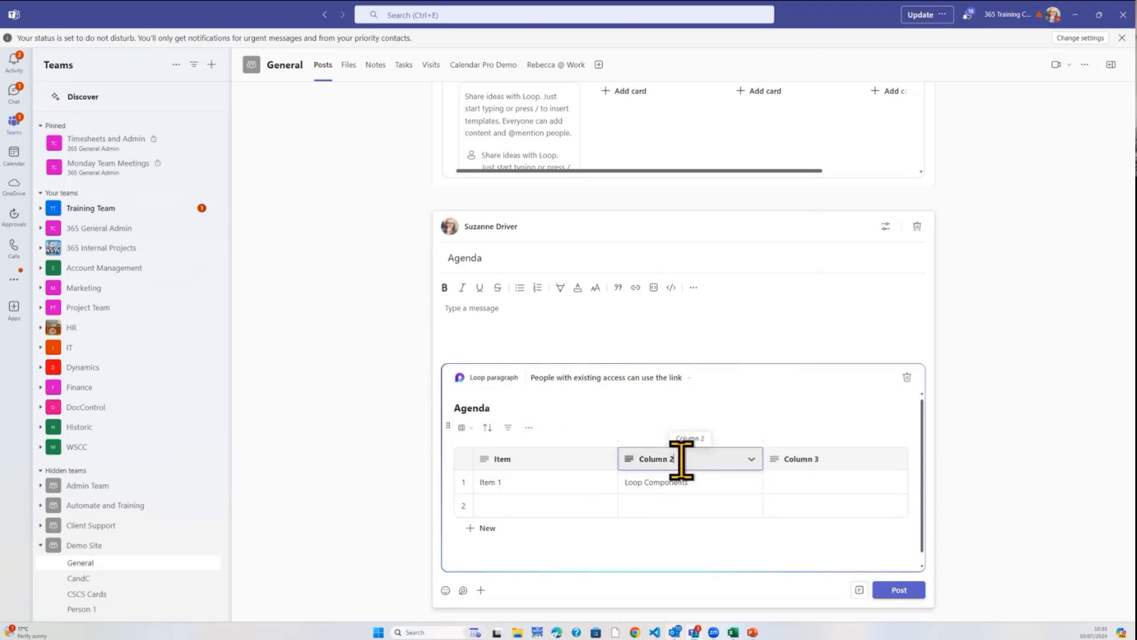
{"action": "key", "text": "ctrl+a"}
{"action": "key", "text": "BackSpace"}
{"action": "type", "text": "Des"}
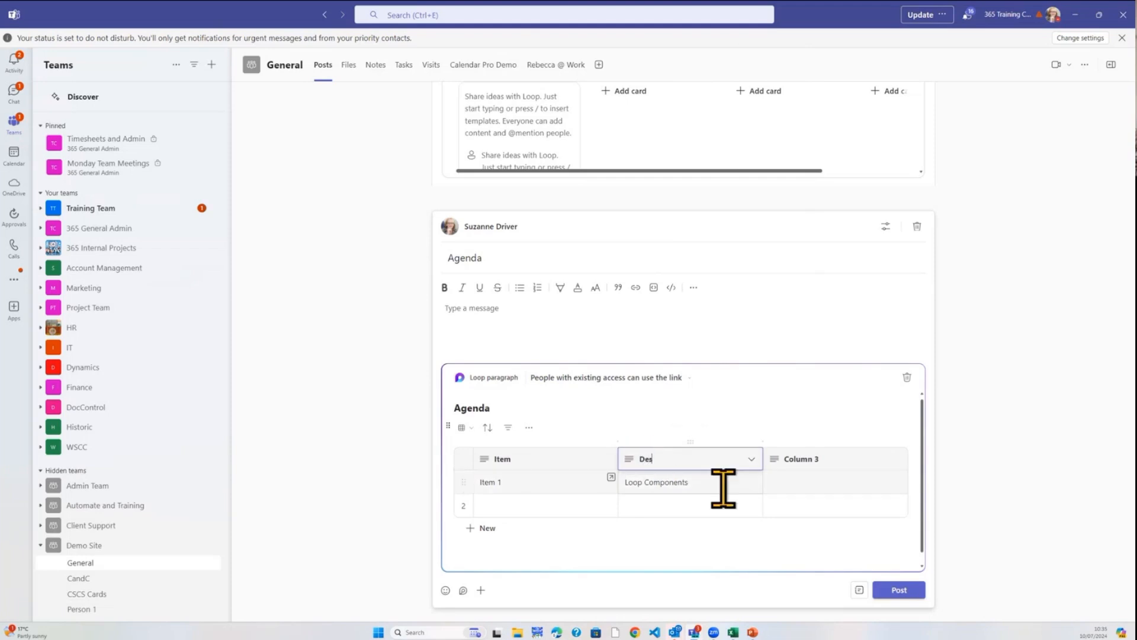
{"action": "left_click", "coordinate": [827, 465]}
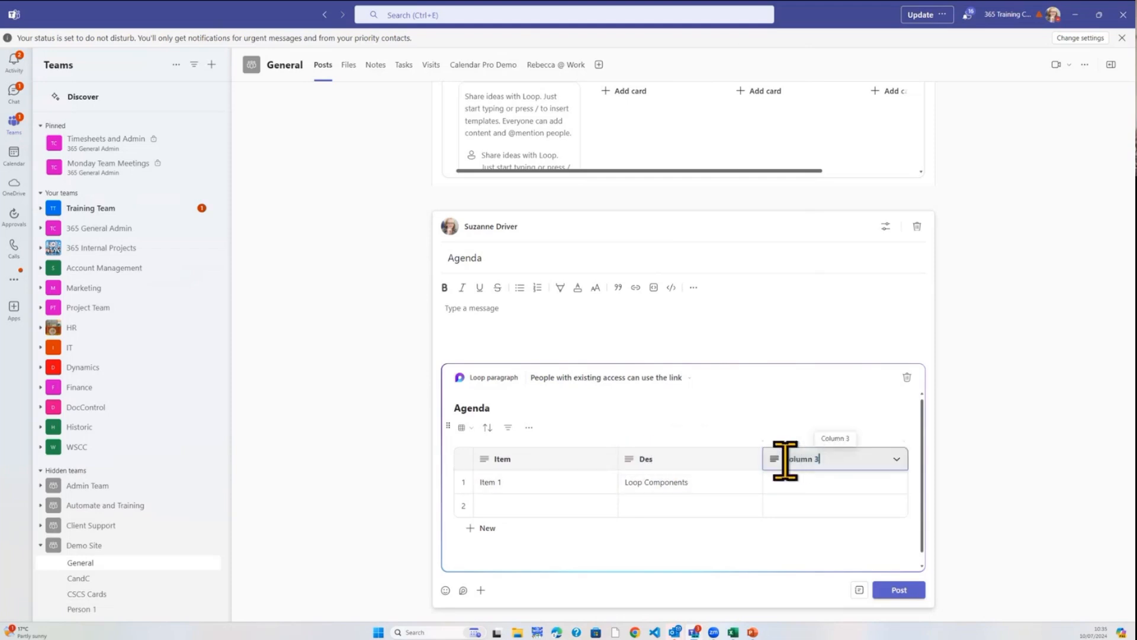
{"action": "type", "text": "Com"}
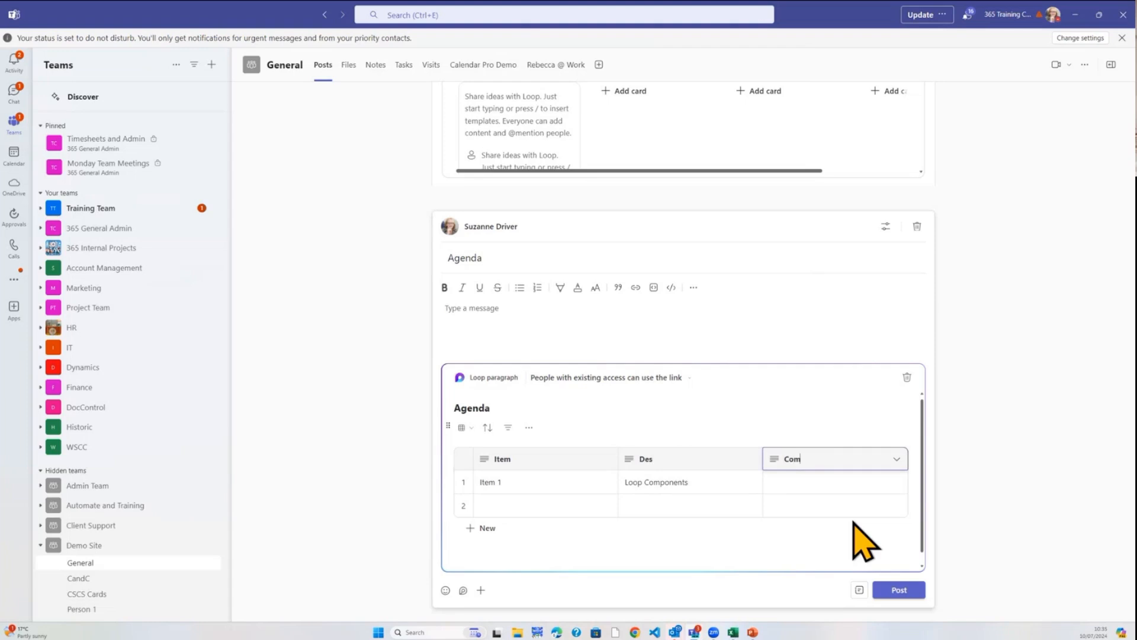
{"action": "type", "text": "ments"}
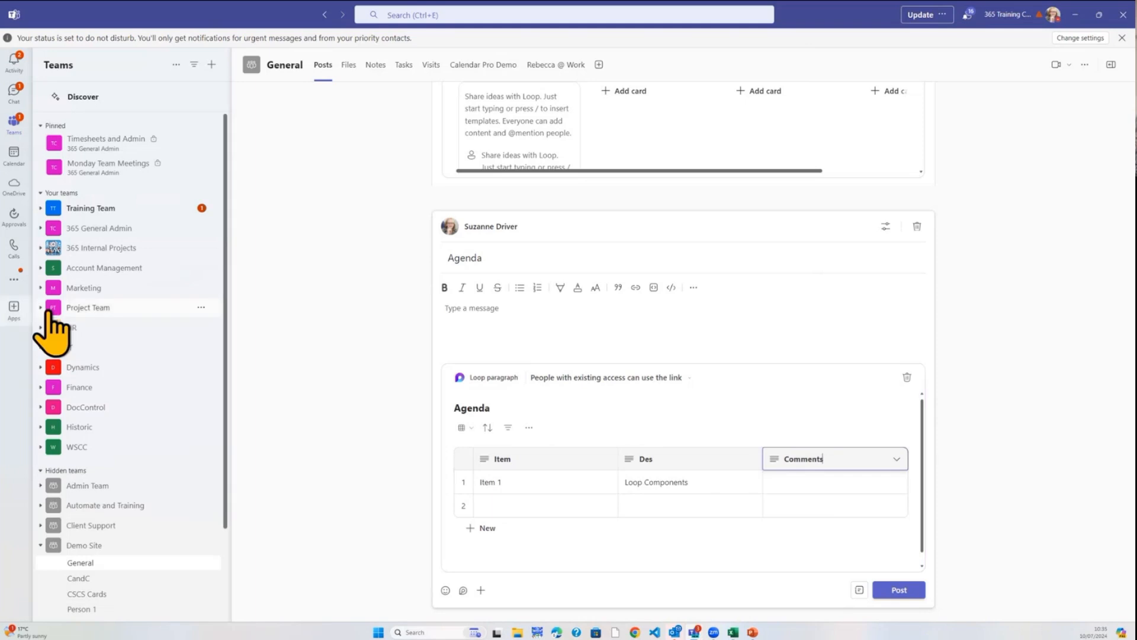
- Fill the second table row with "Item 2" and "Health and Safety", and publish the Agenda post
{"action": "scroll", "coordinate": [52, 320], "scroll_direction": "down", "scroll_amount": 1}
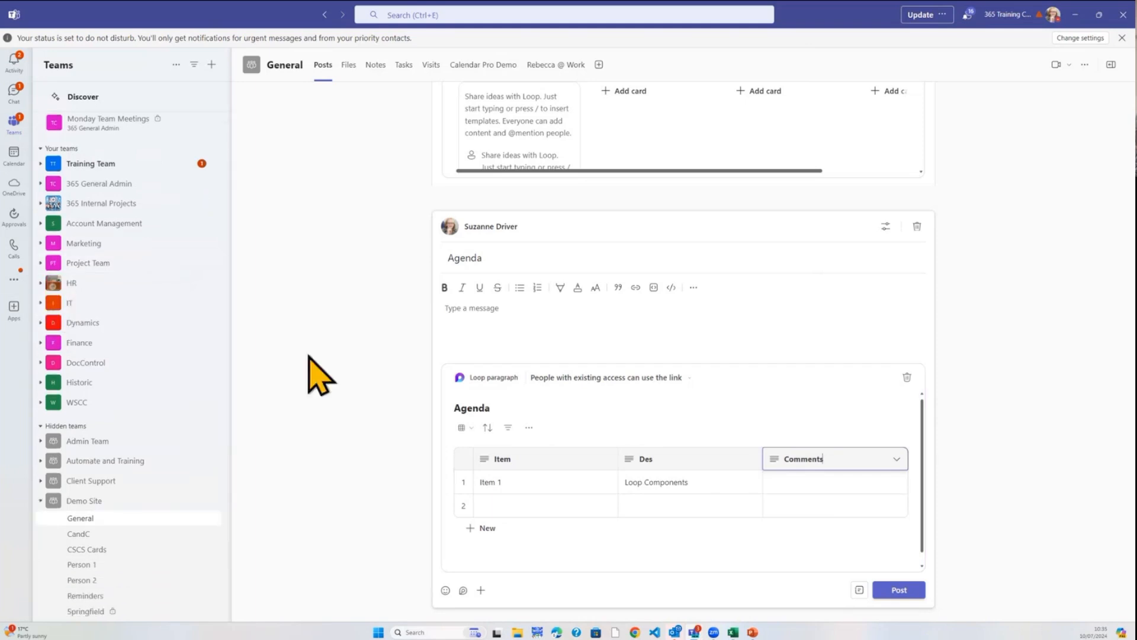
{"action": "left_click", "coordinate": [551, 505]}
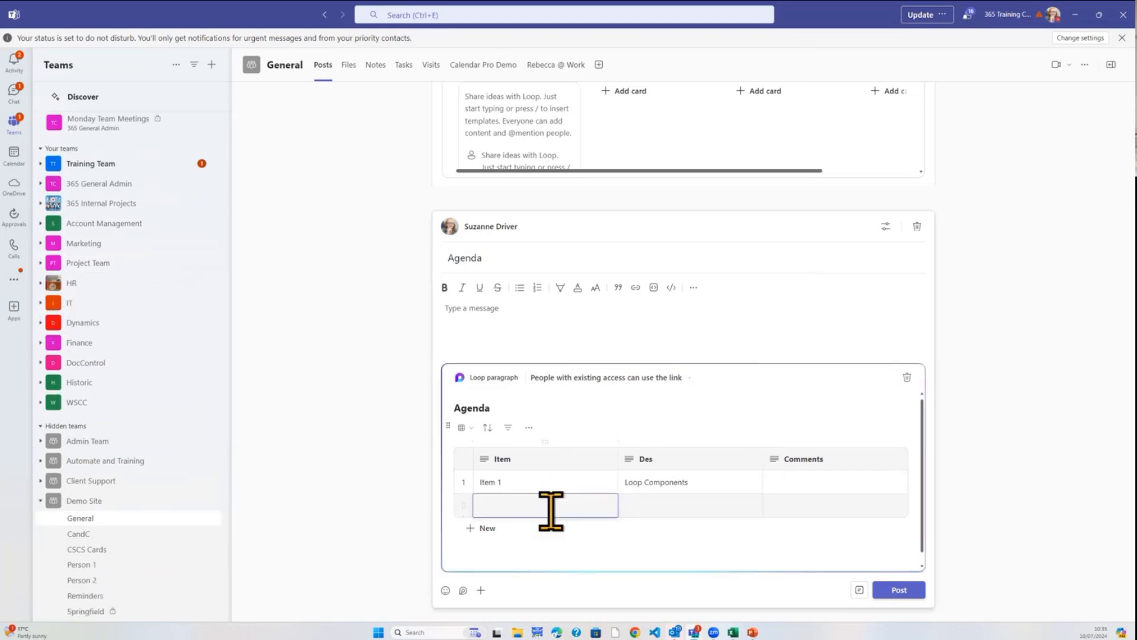
{"action": "type", "text": "Item 2"}
{"action": "key", "text": "Tab"}
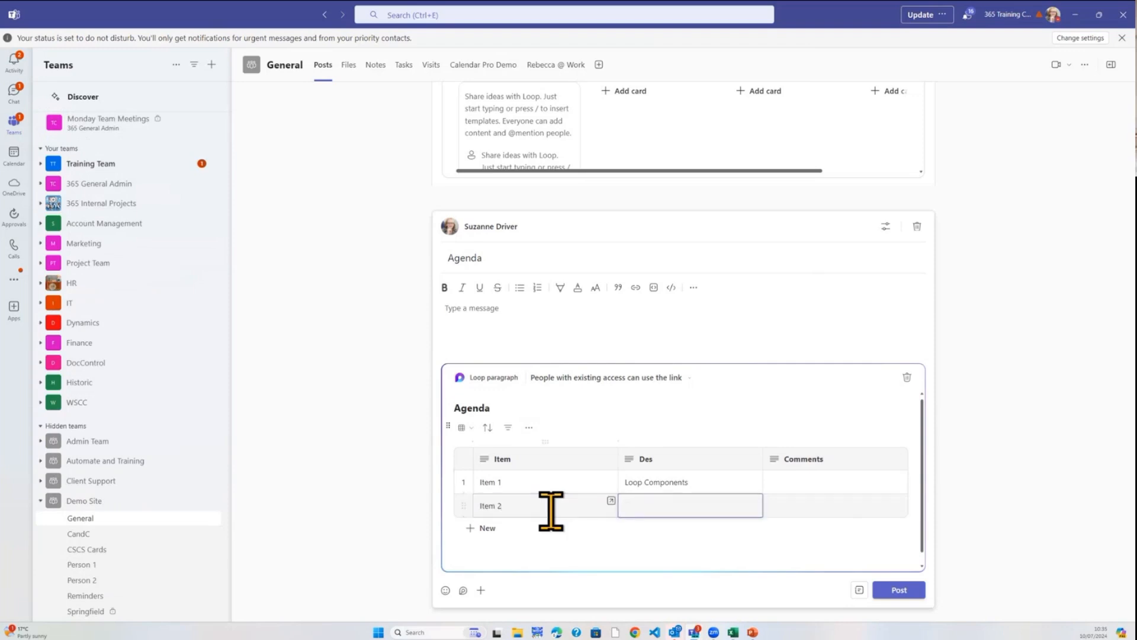
{"action": "type", "text": "Health and Safety"}
{"action": "key", "text": "Tab"}
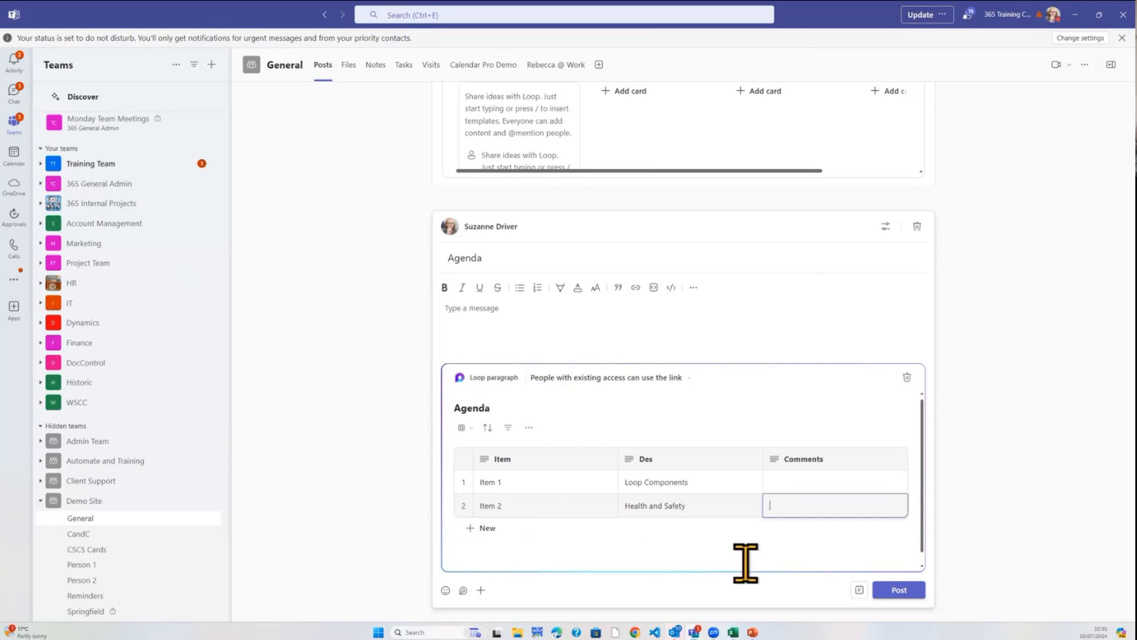
{"action": "left_click", "coordinate": [892, 590]}
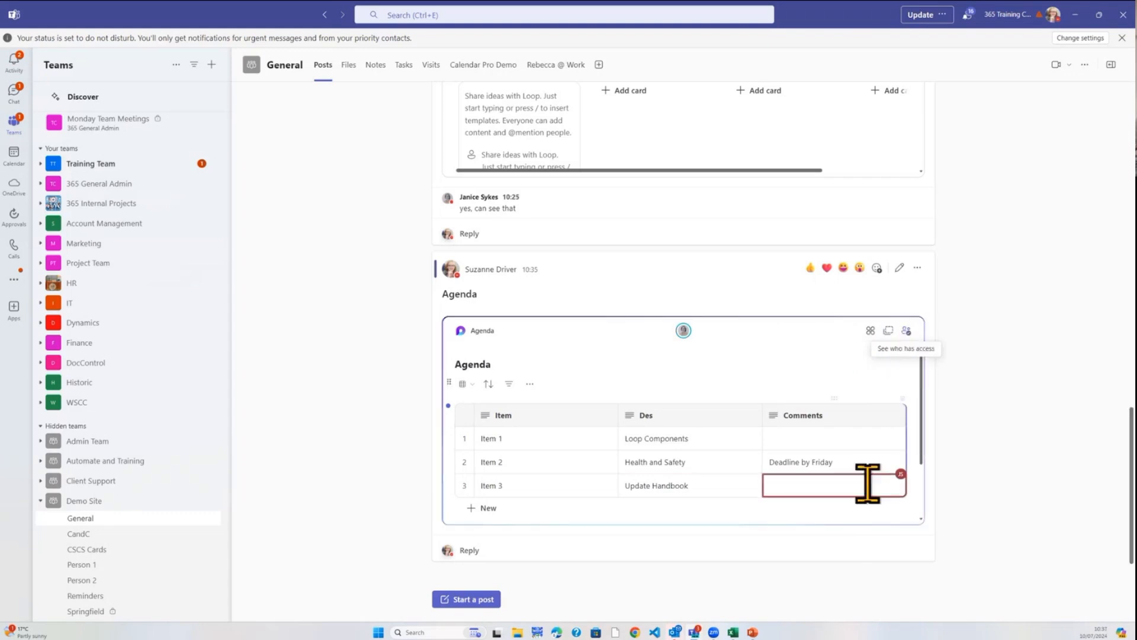
- Create another channel post containing a Loop component with a blank voting table and publish it
{"action": "left_click", "coordinate": [483, 599]}
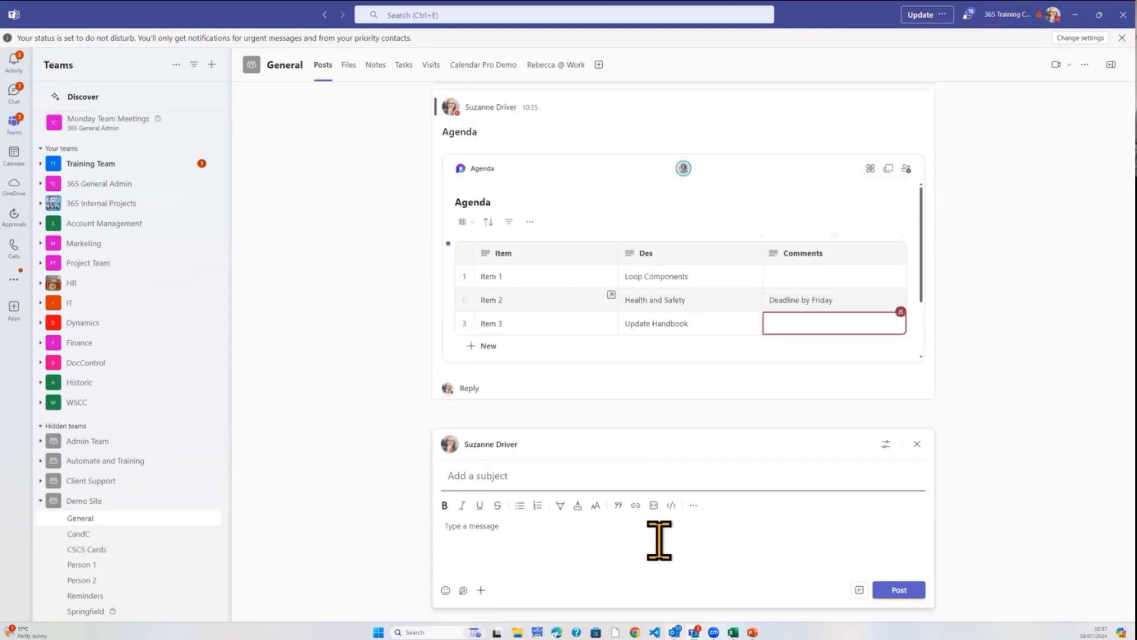
{"action": "left_click", "coordinate": [463, 591]}
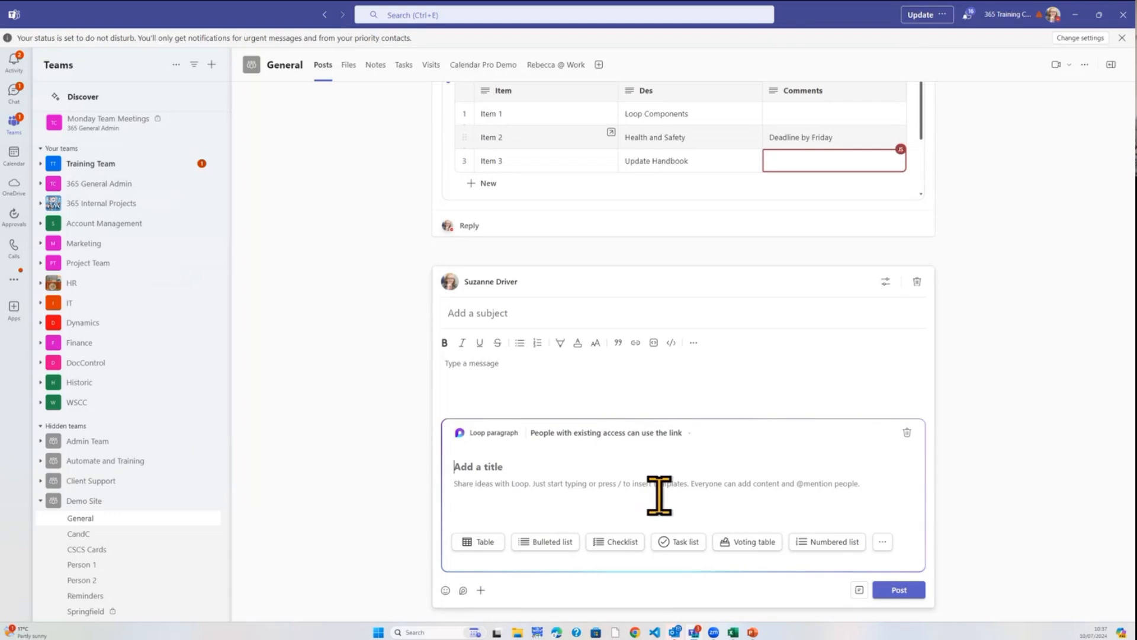
{"action": "left_click", "coordinate": [747, 542]}
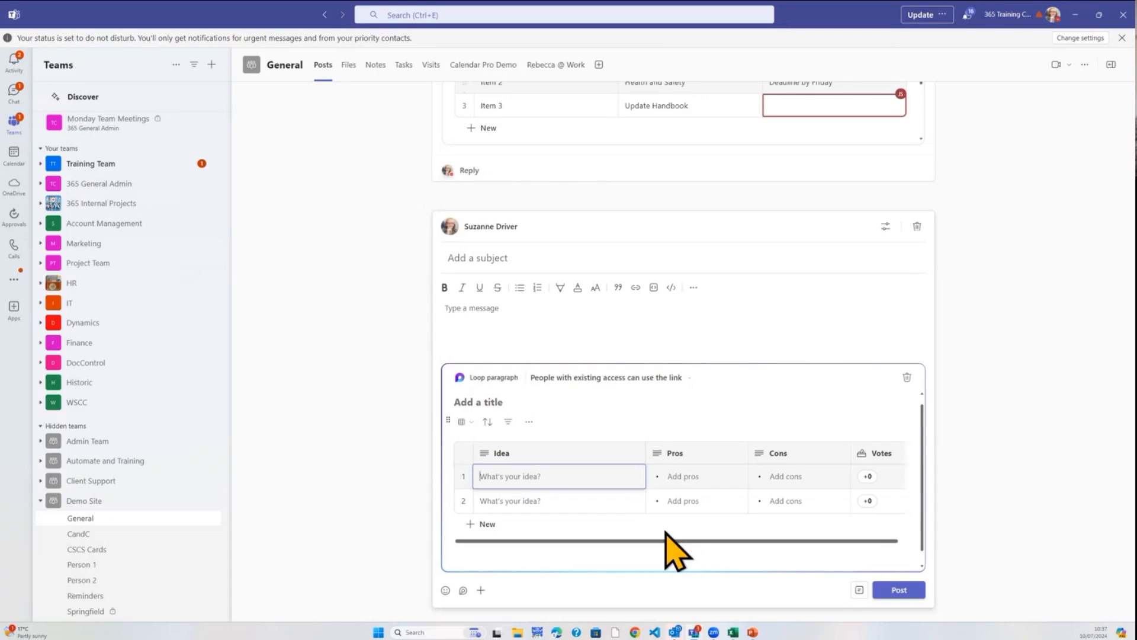
{"action": "left_click", "coordinate": [463, 589]}
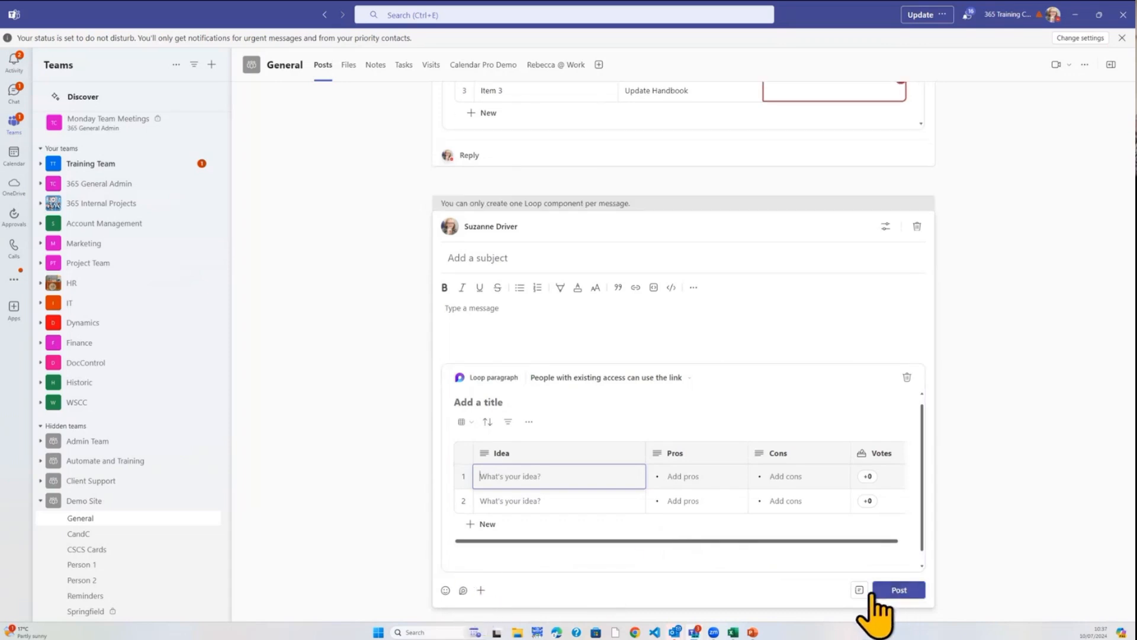
{"action": "left_click", "coordinate": [880, 591]}
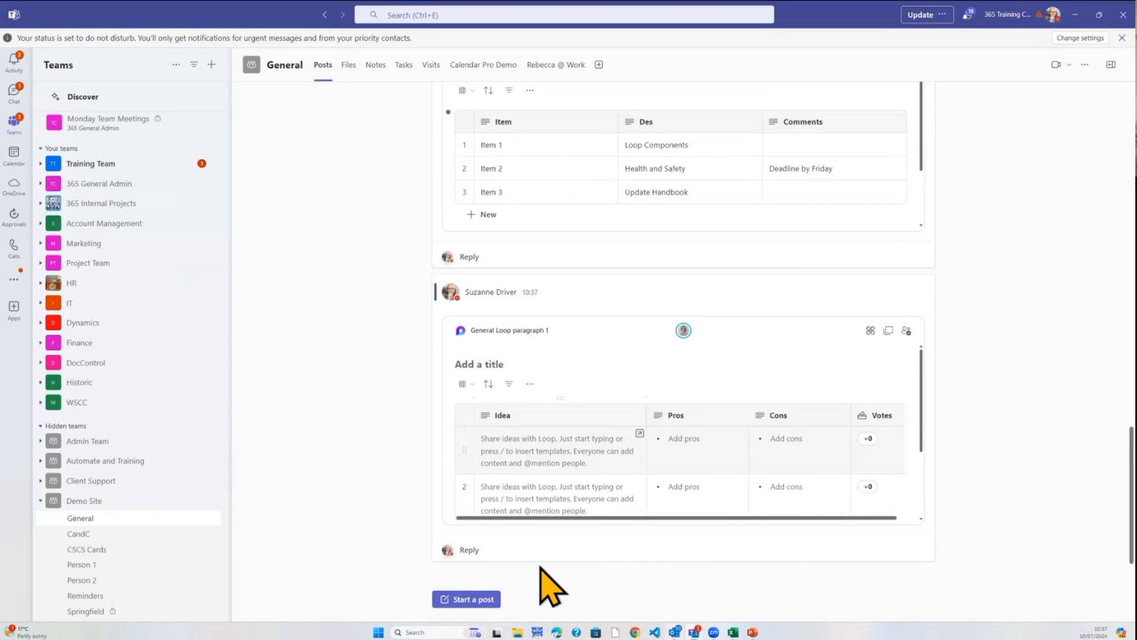
- Mention the colleague after "Health and Safety" in the Item 2 row of the posted Agenda table
{"action": "left_click", "coordinate": [728, 197]}
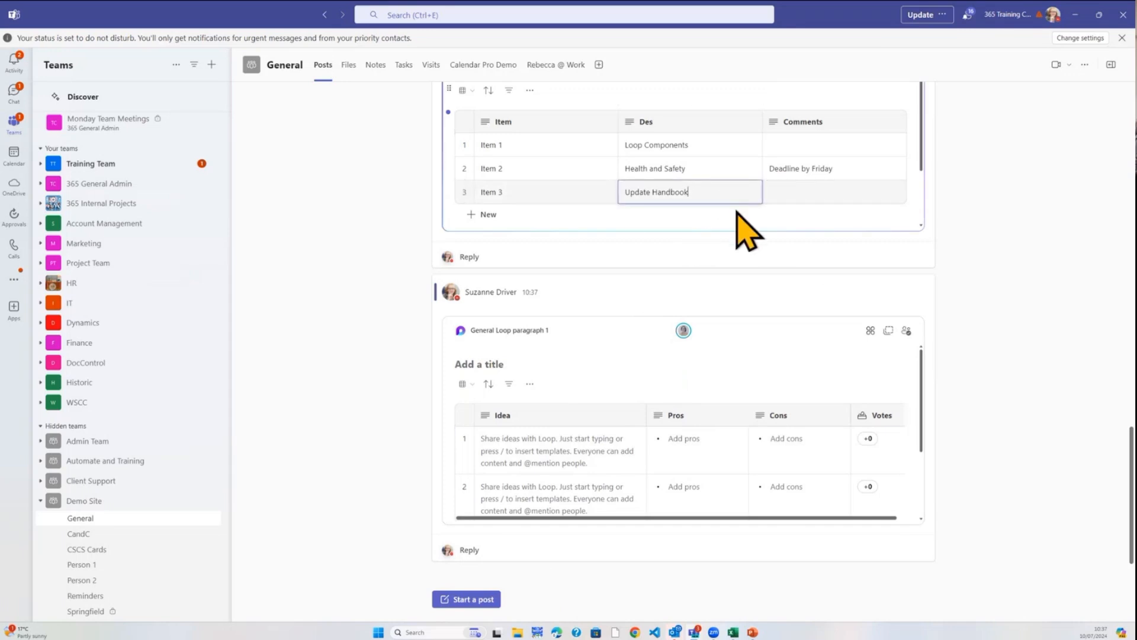
{"action": "left_click", "coordinate": [723, 168]}
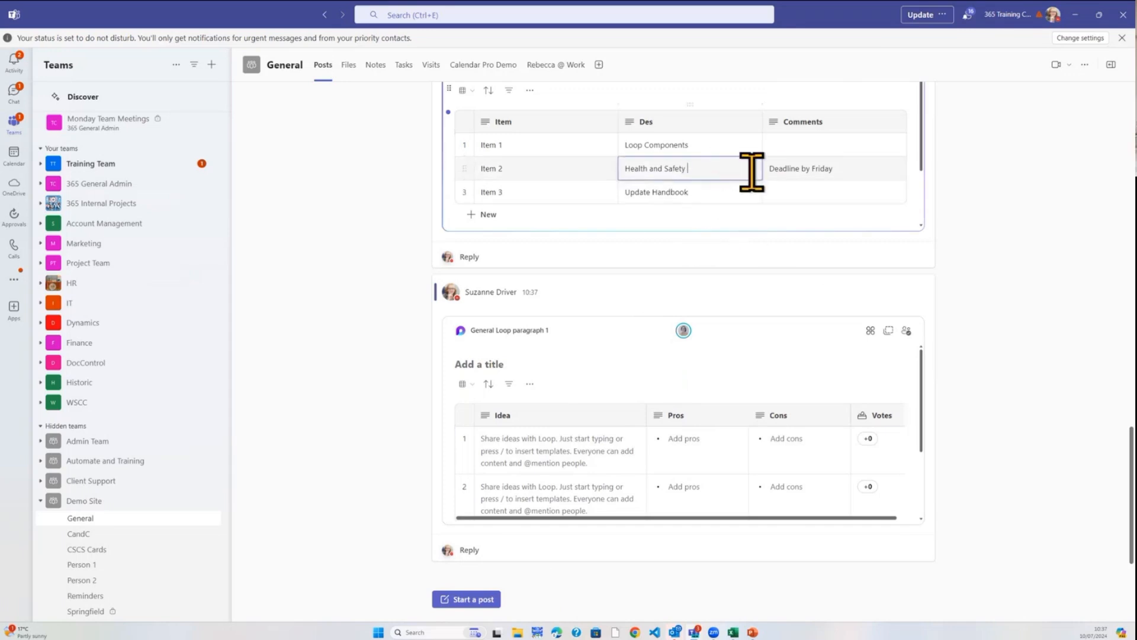
{"action": "type", "text": "@jani"}
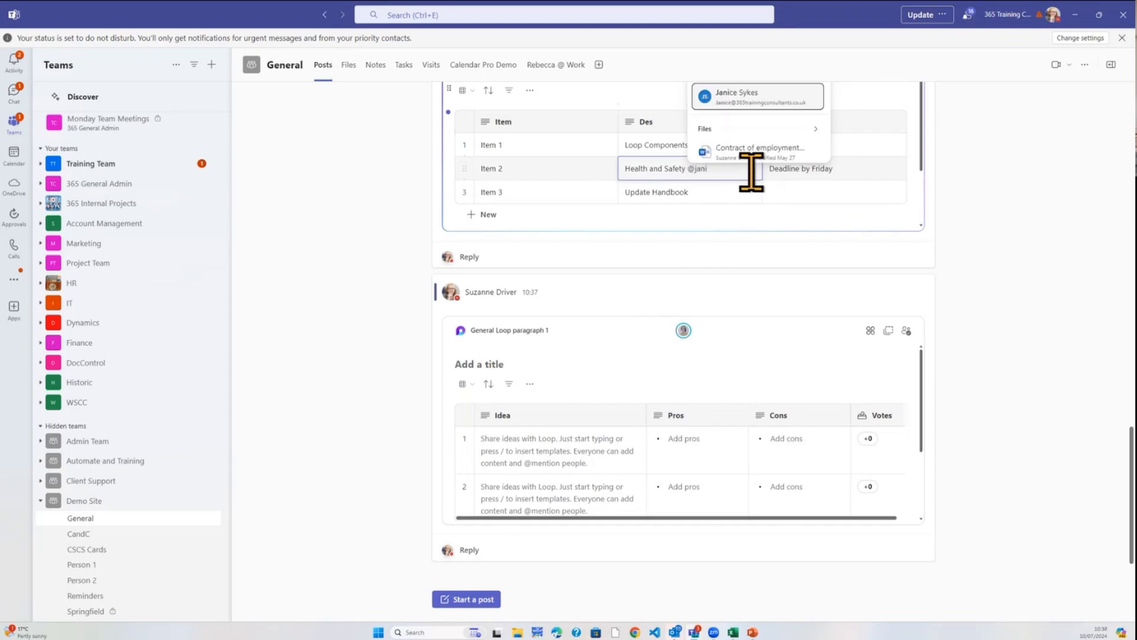
{"action": "left_click", "coordinate": [752, 96]}
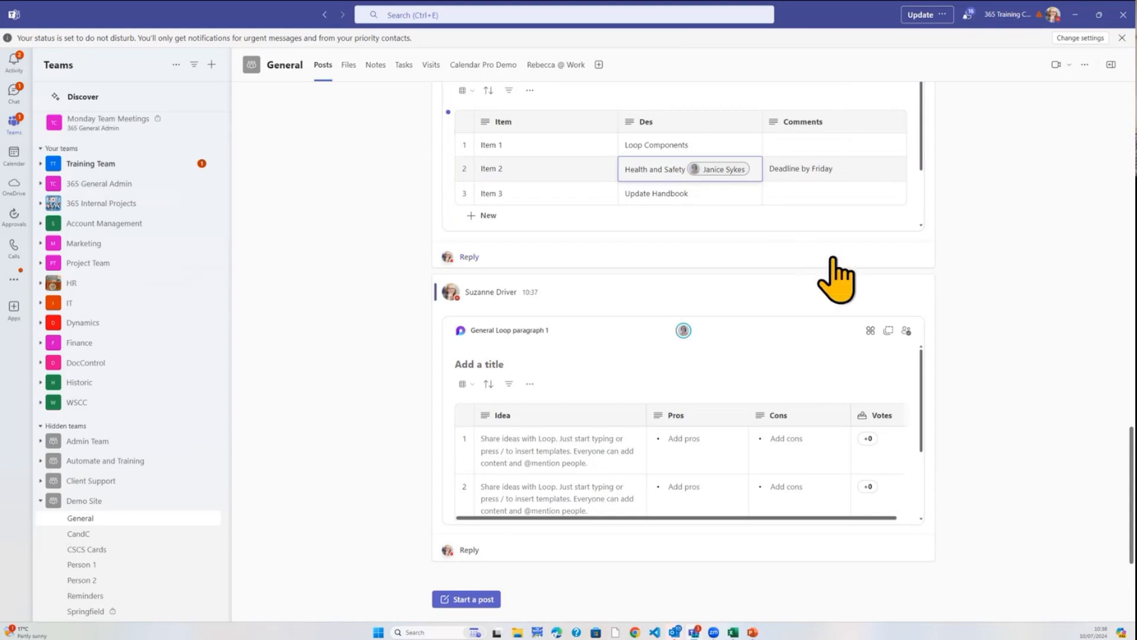
{"action": "left_click", "coordinate": [805, 187]}
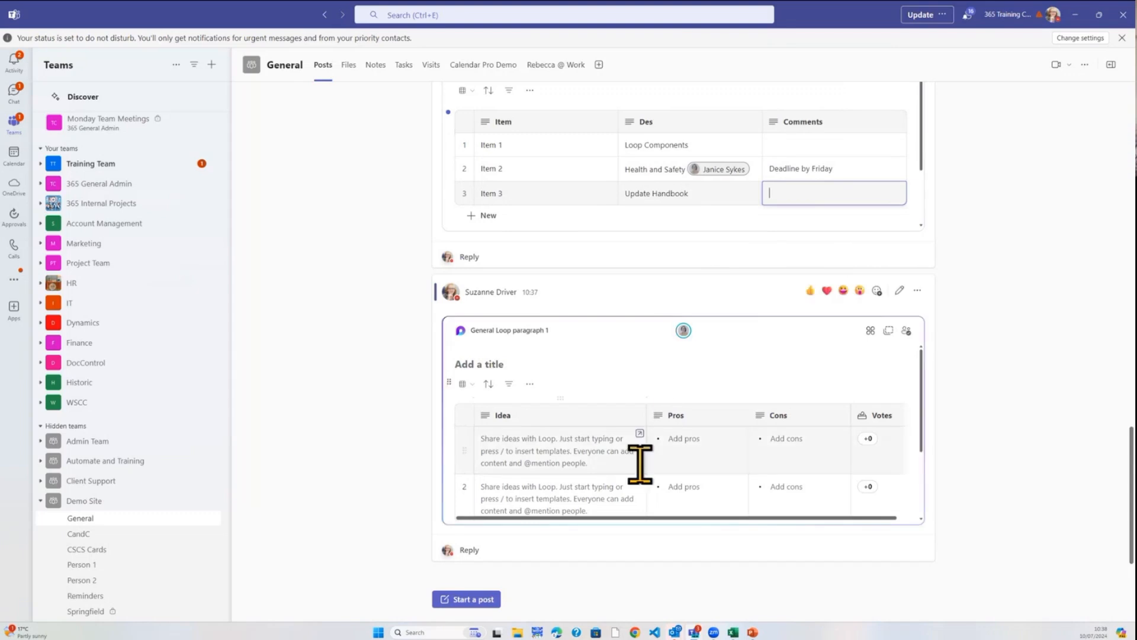
- Start a new channel post and insert a Loop component using the Q&A Session template
{"action": "scroll", "coordinate": [641, 492], "scroll_direction": "down", "scroll_amount": 1}
{"action": "scroll", "coordinate": [641, 491], "scroll_direction": "down", "scroll_amount": 1}
{"action": "left_click", "coordinate": [479, 601]}
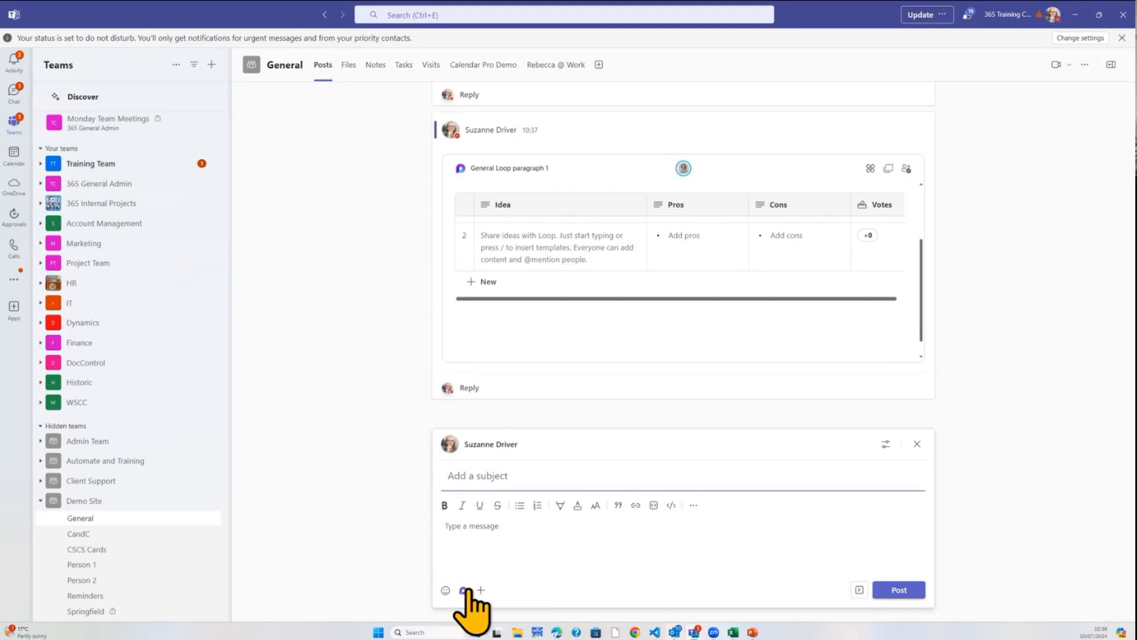
{"action": "left_click", "coordinate": [465, 590]}
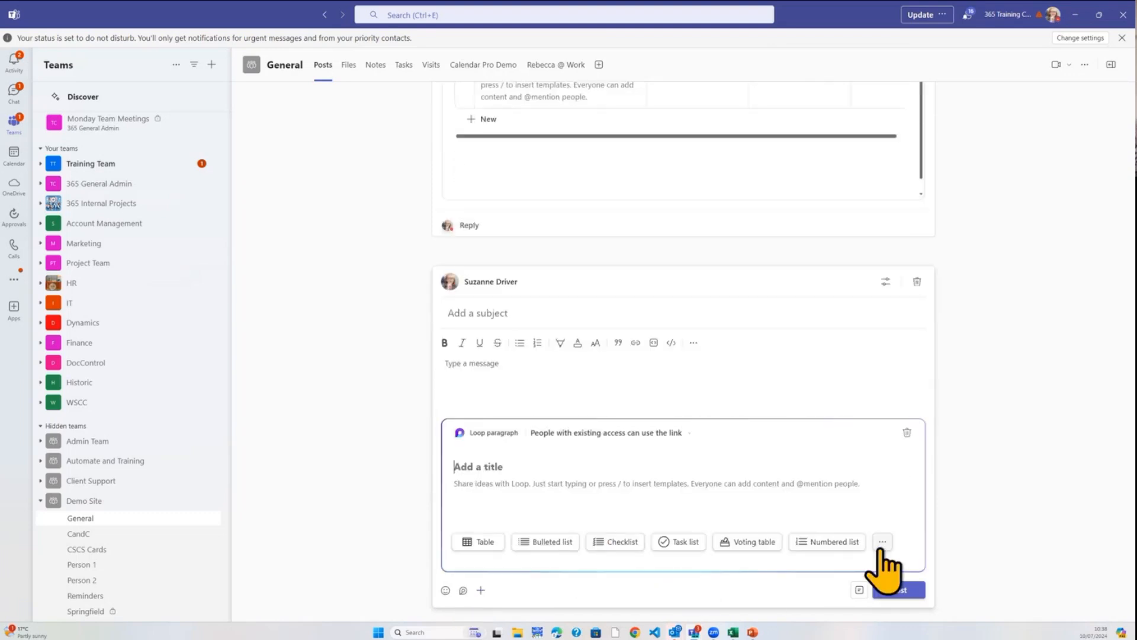
{"action": "left_click", "coordinate": [882, 542]}
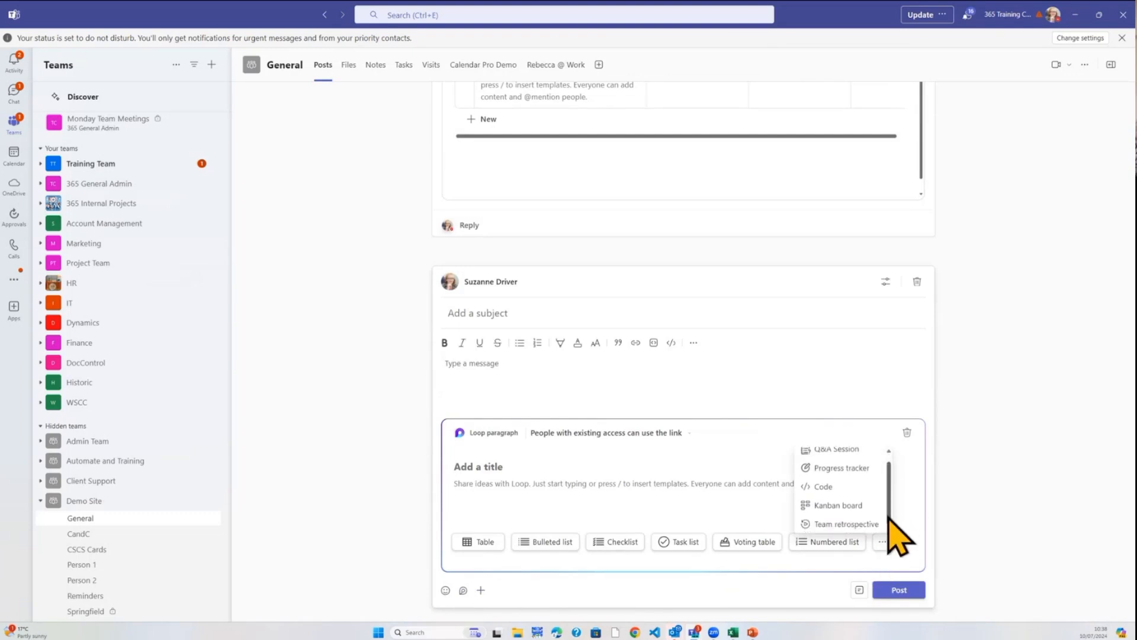
{"action": "left_click", "coordinate": [844, 456]}
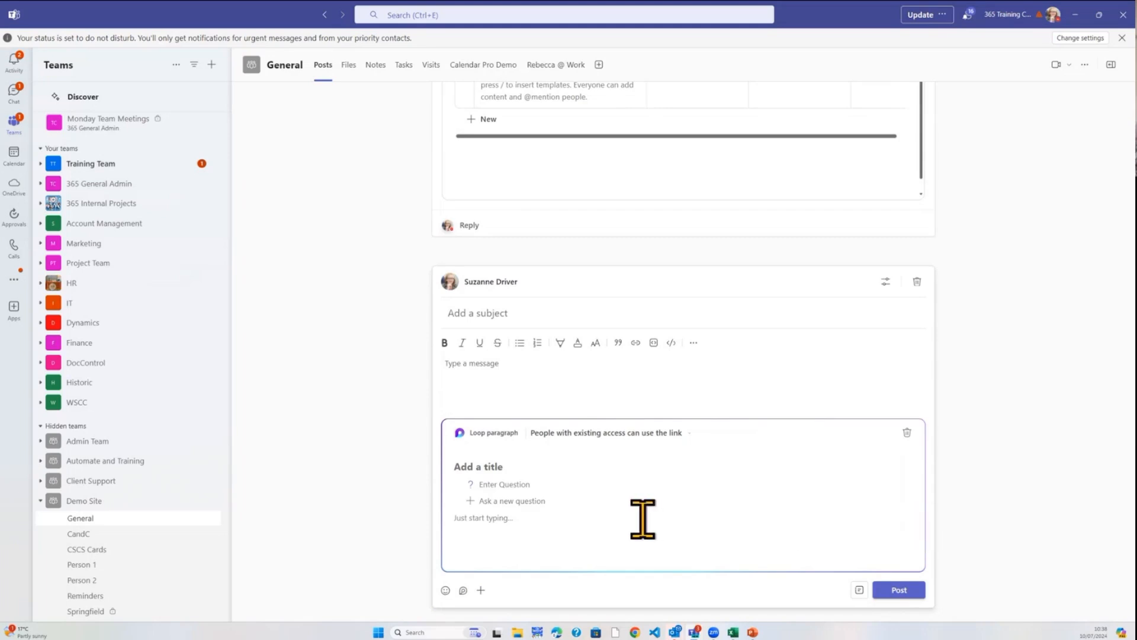
- Title the Q&A component "Loop Components", add the question "What do you think of Loop Components", and publish the post
{"action": "left_click", "coordinate": [507, 466]}
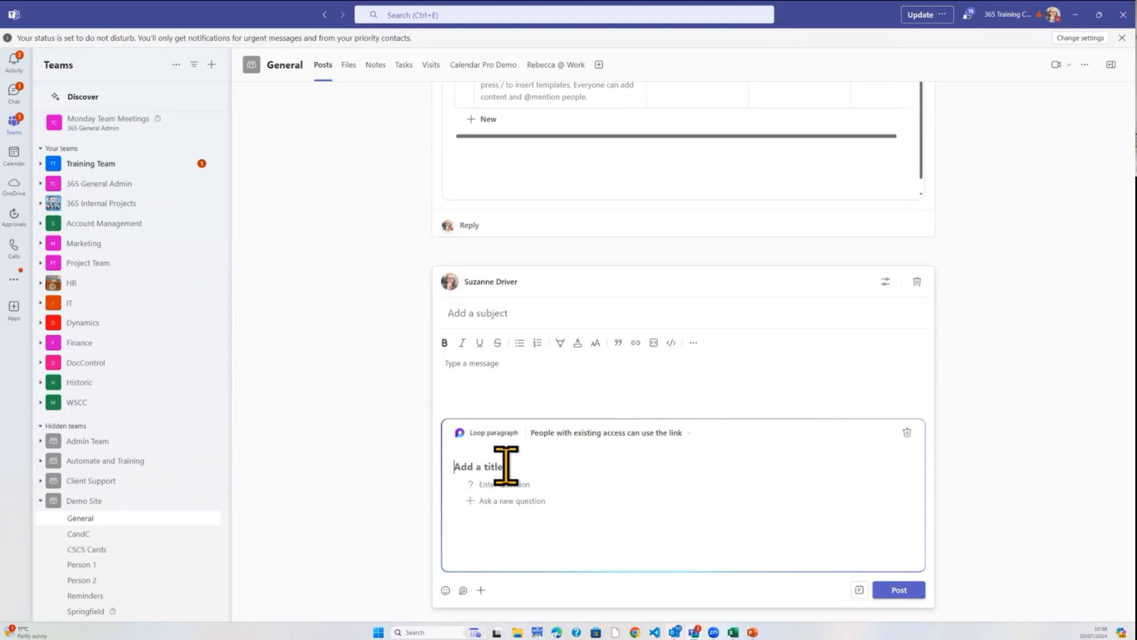
{"action": "type", "text": "Loop Components"}
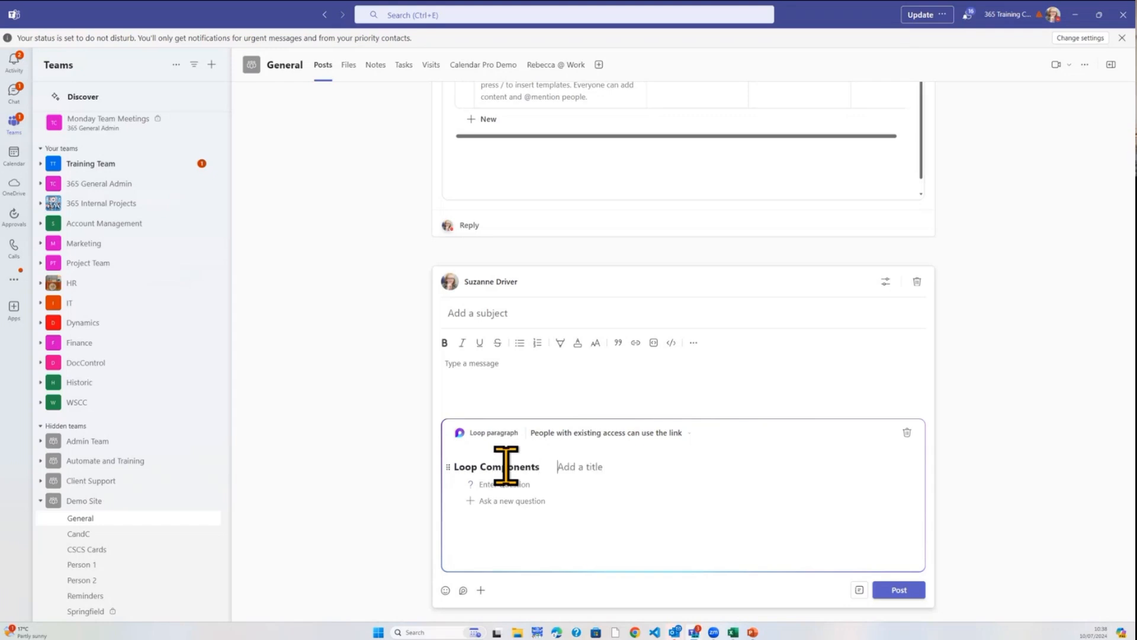
{"action": "left_click", "coordinate": [507, 484]}
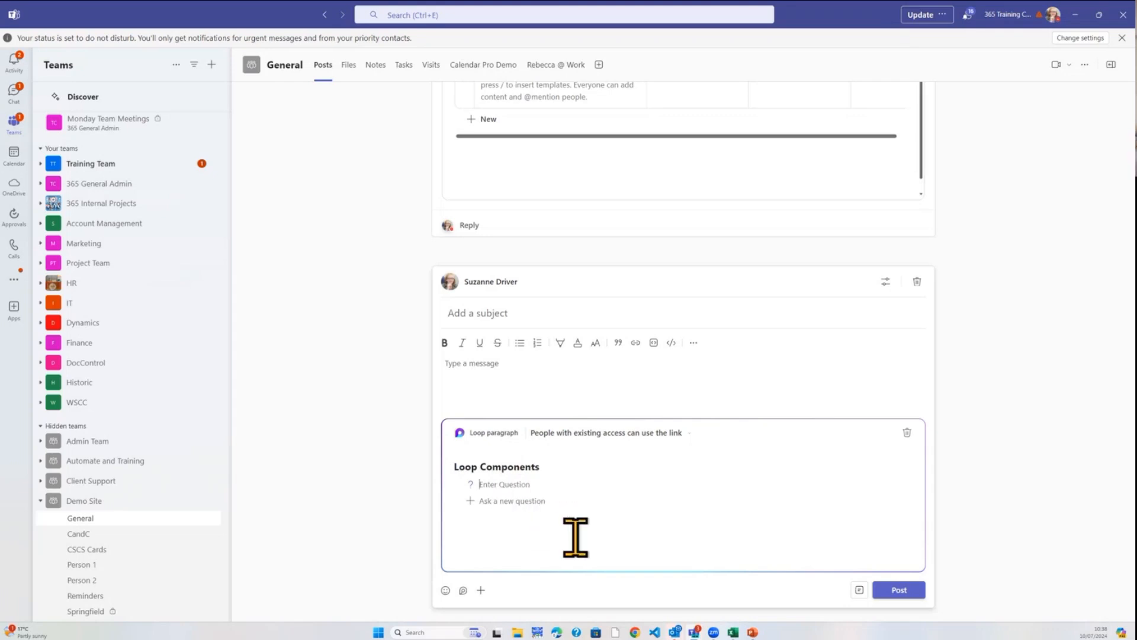
{"action": "type", "text": "What"}
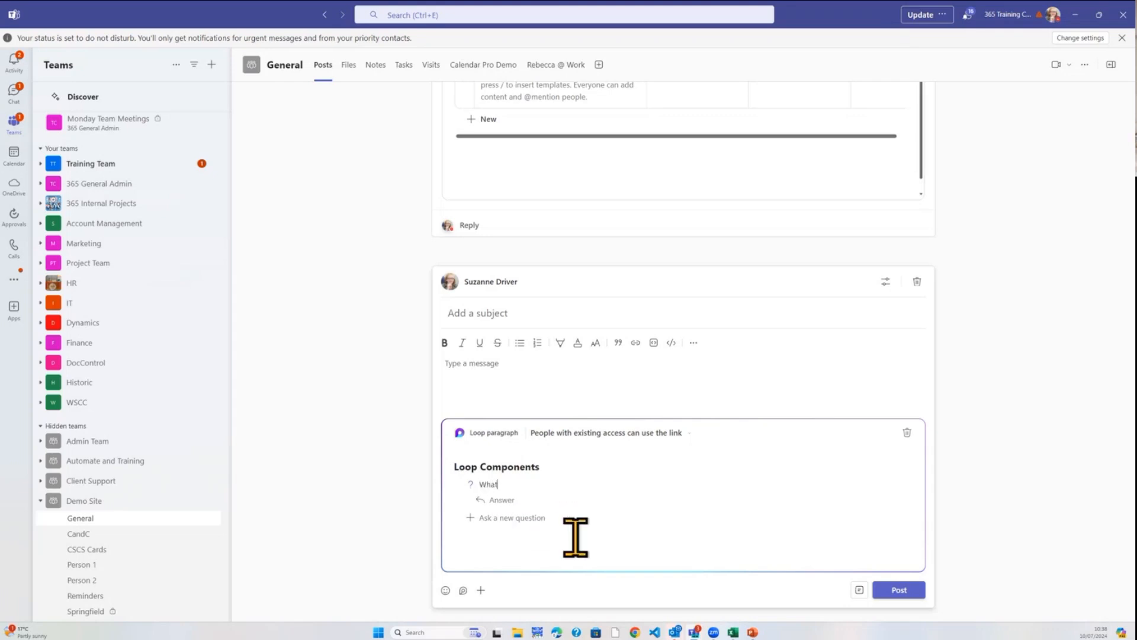
{"action": "type", "text": " do you think of Loop Components"}
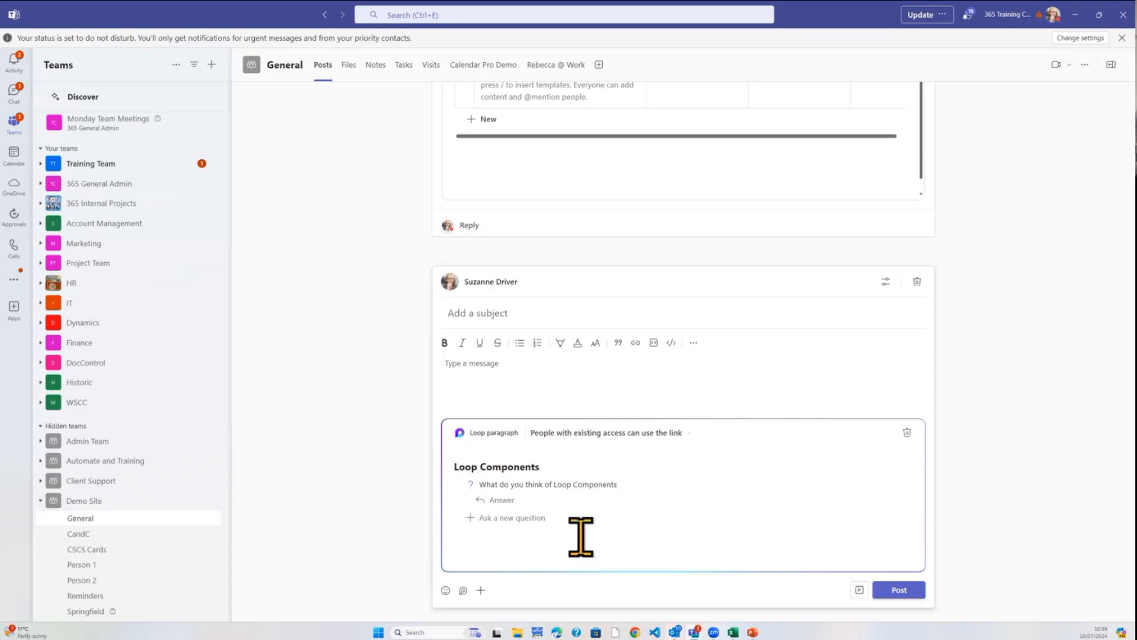
{"action": "left_click", "coordinate": [896, 589]}
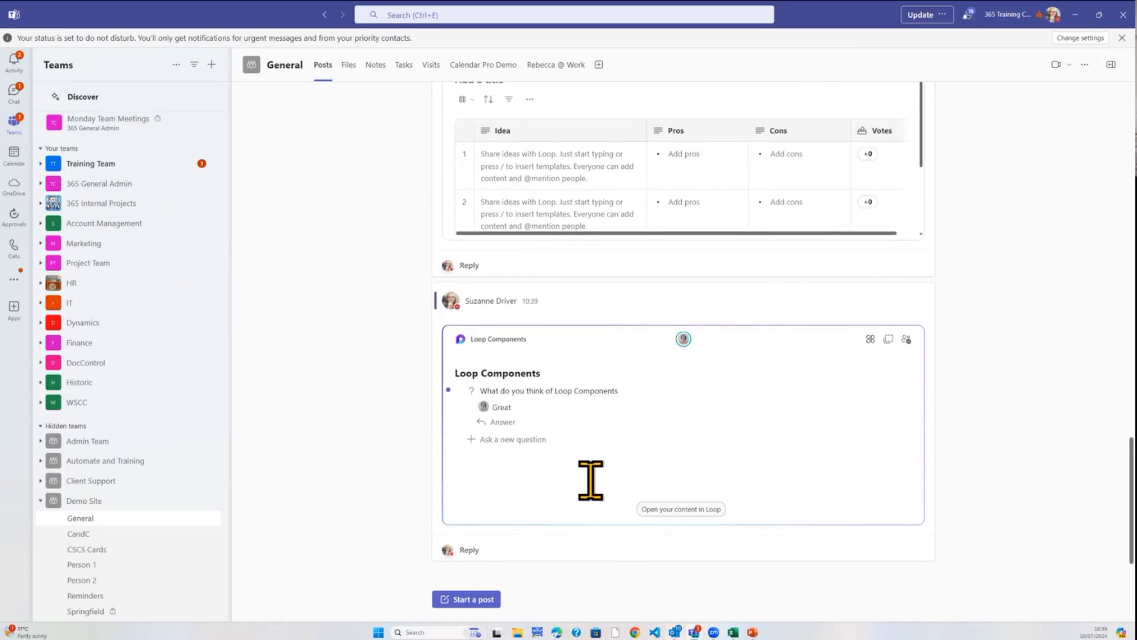
- Start another channel post and insert a Loop component using the Progress tracker template
{"action": "left_click", "coordinate": [496, 603]}
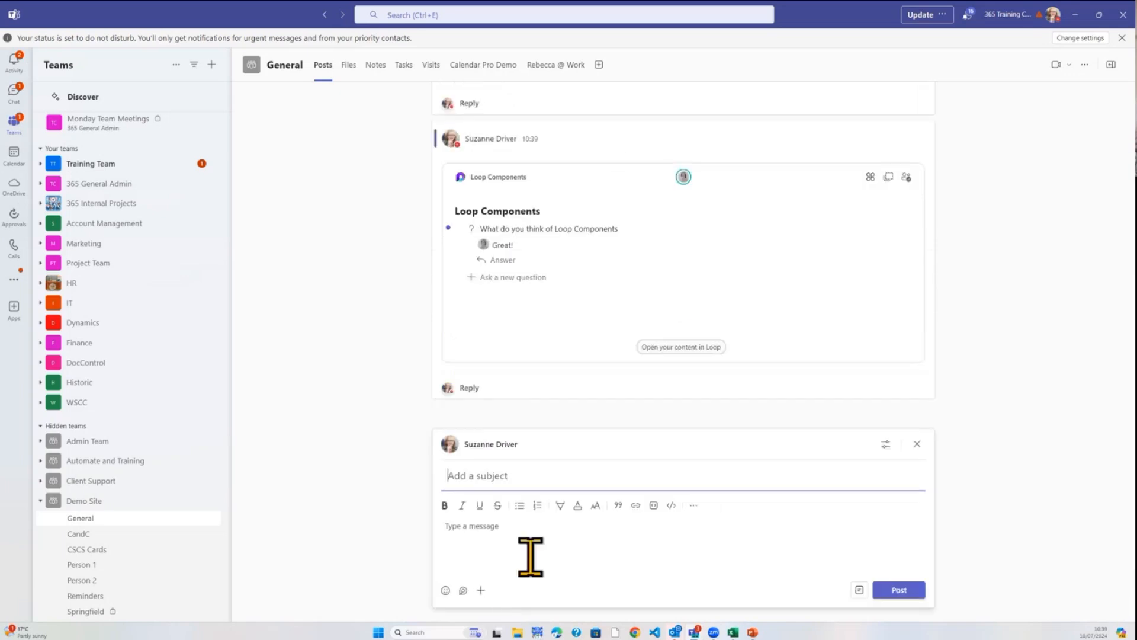
{"action": "left_click", "coordinate": [465, 591]}
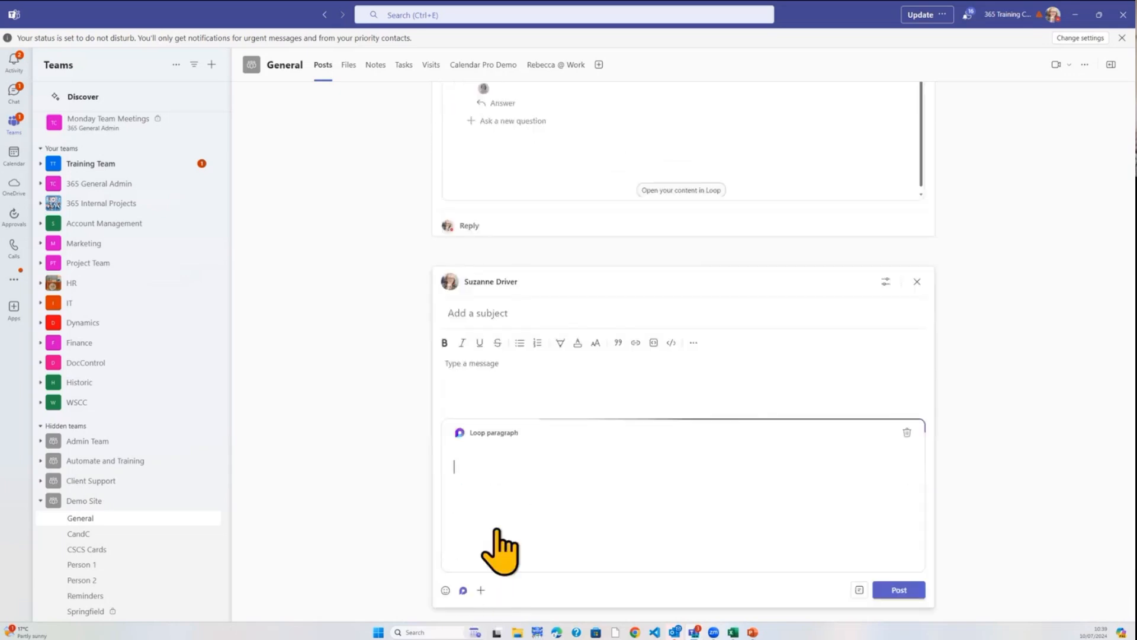
{"action": "left_click", "coordinate": [883, 543]}
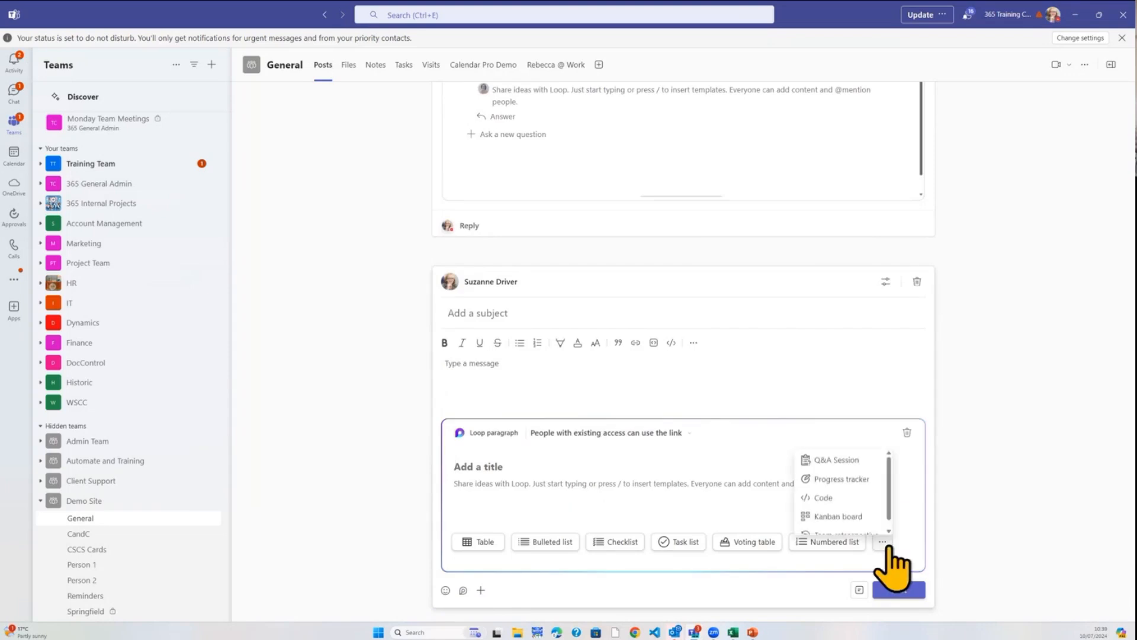
{"action": "left_click", "coordinate": [853, 477]}
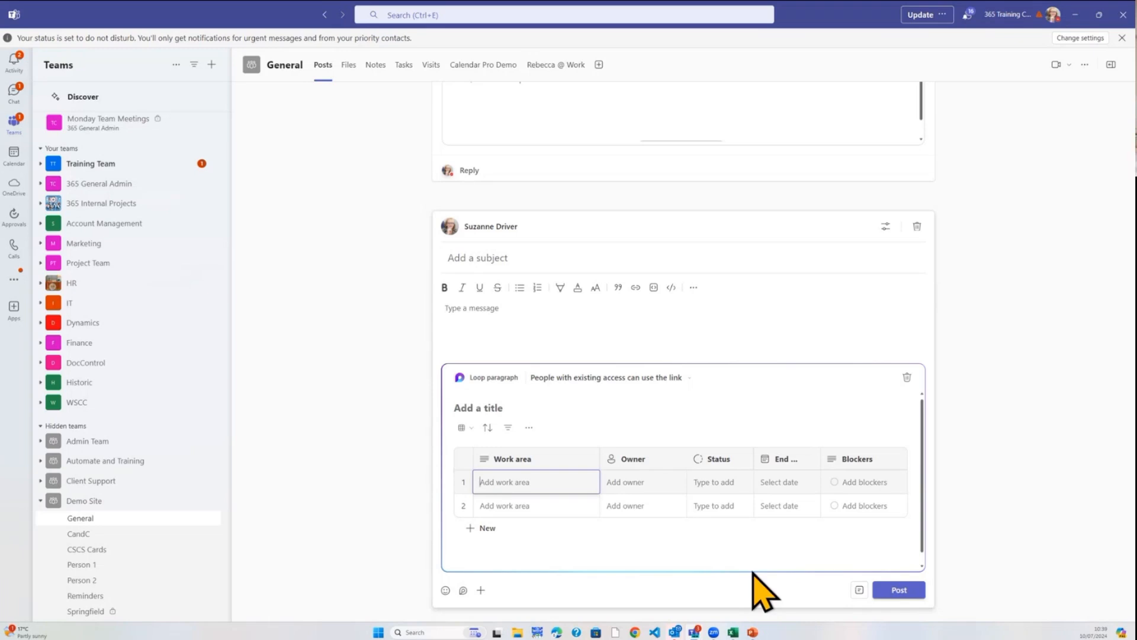
- Fill the tracker's first row with the work area "SharePoint List" and assign the colleague as owner
{"action": "type", "text": "SharePoint List"}
{"action": "key", "text": "Tab"}
{"action": "type", "text": "Jan"}
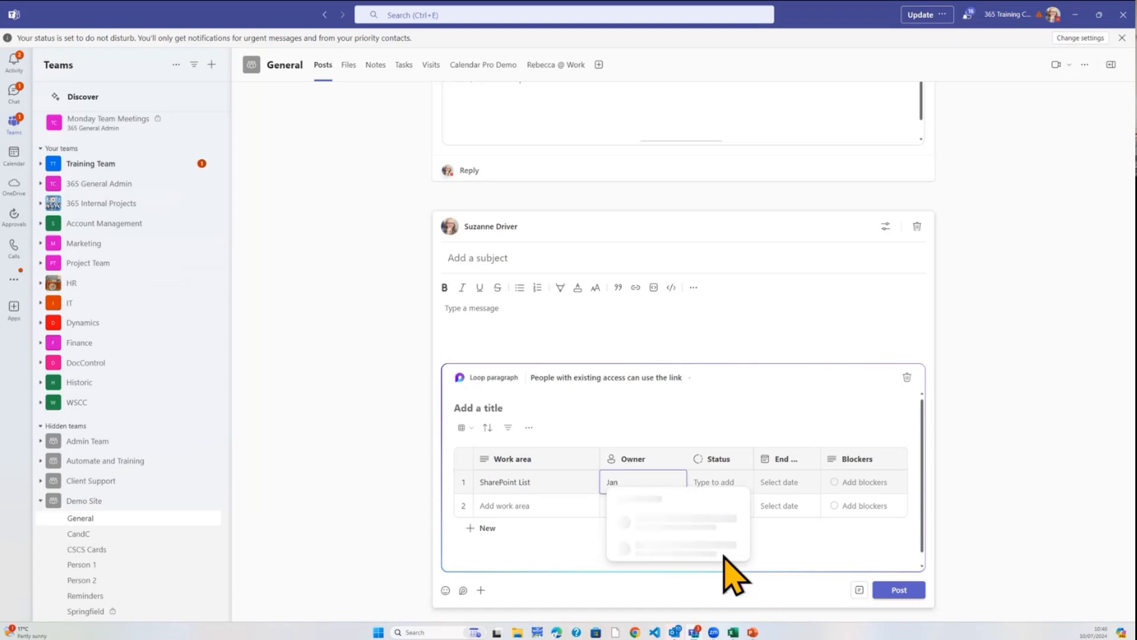
{"action": "left_click", "coordinate": [728, 526]}
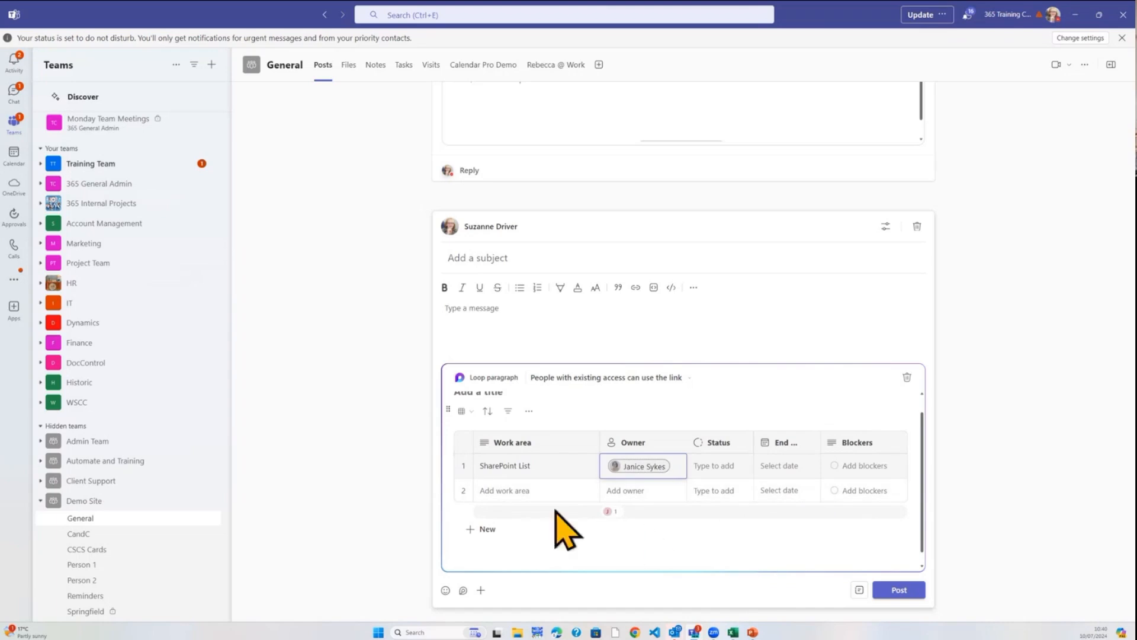
- Fill the tracker's second row with the work area "Cover Pages", assign the same colleague as owner, and publish the post
{"action": "left_click", "coordinate": [539, 491]}
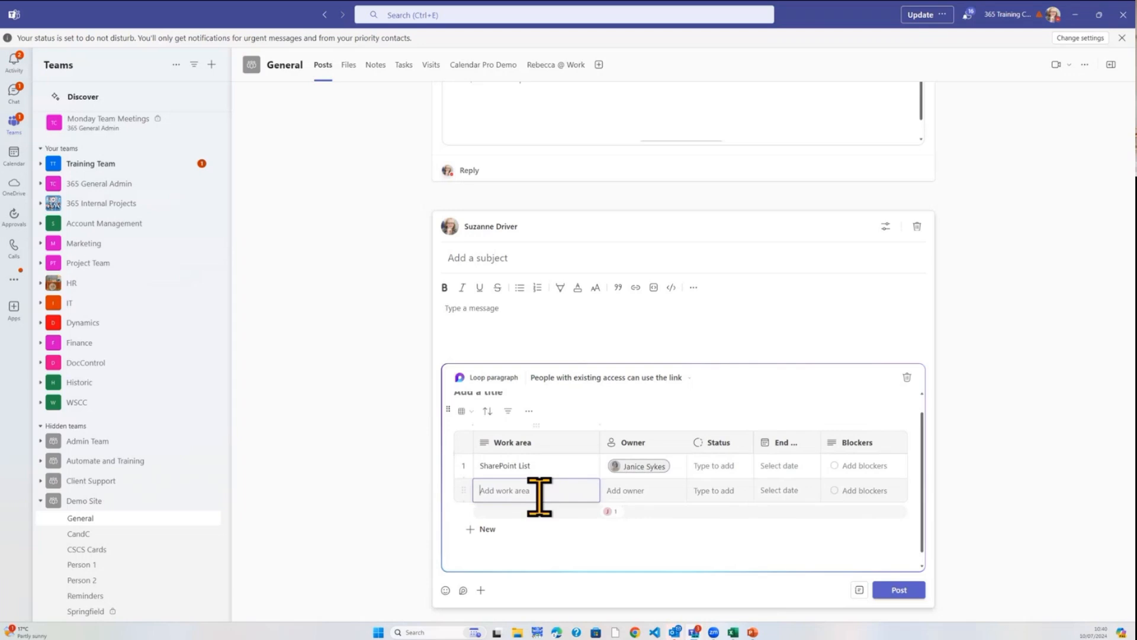
{"action": "type", "text": "Cover Pages"}
{"action": "left_click", "coordinate": [640, 490]}
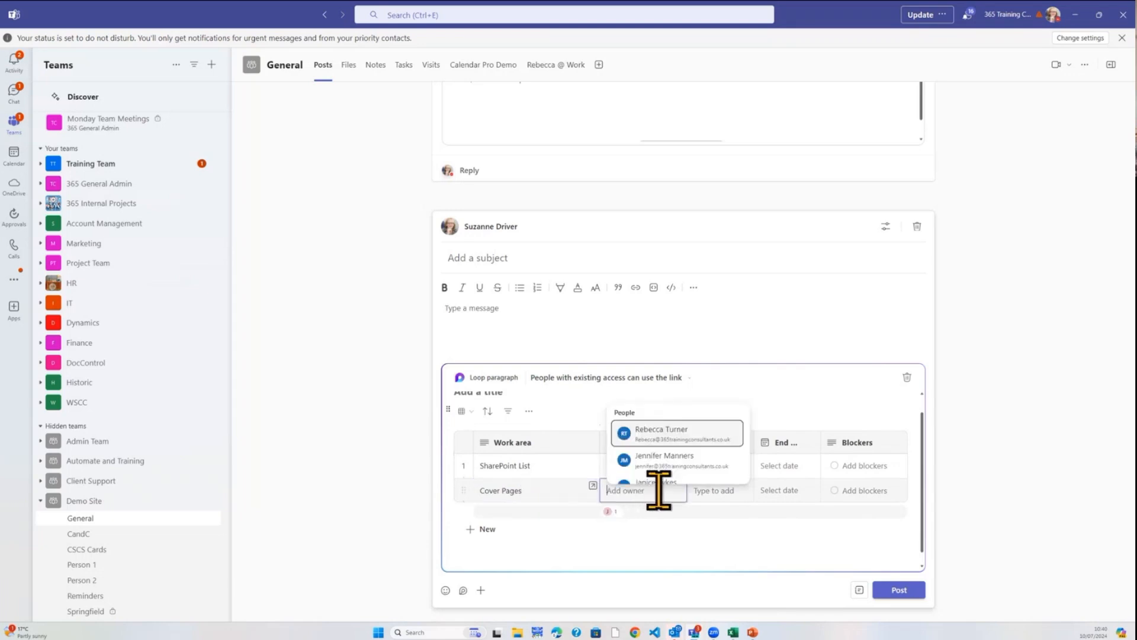
{"action": "left_click", "coordinate": [664, 484]}
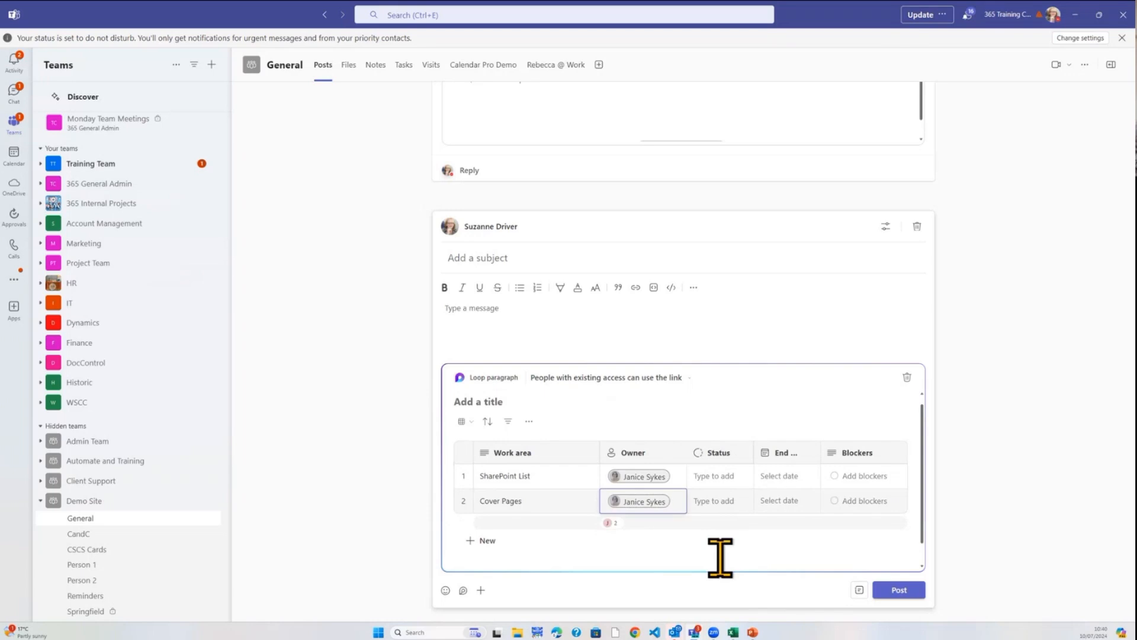
{"action": "left_click", "coordinate": [900, 590]}
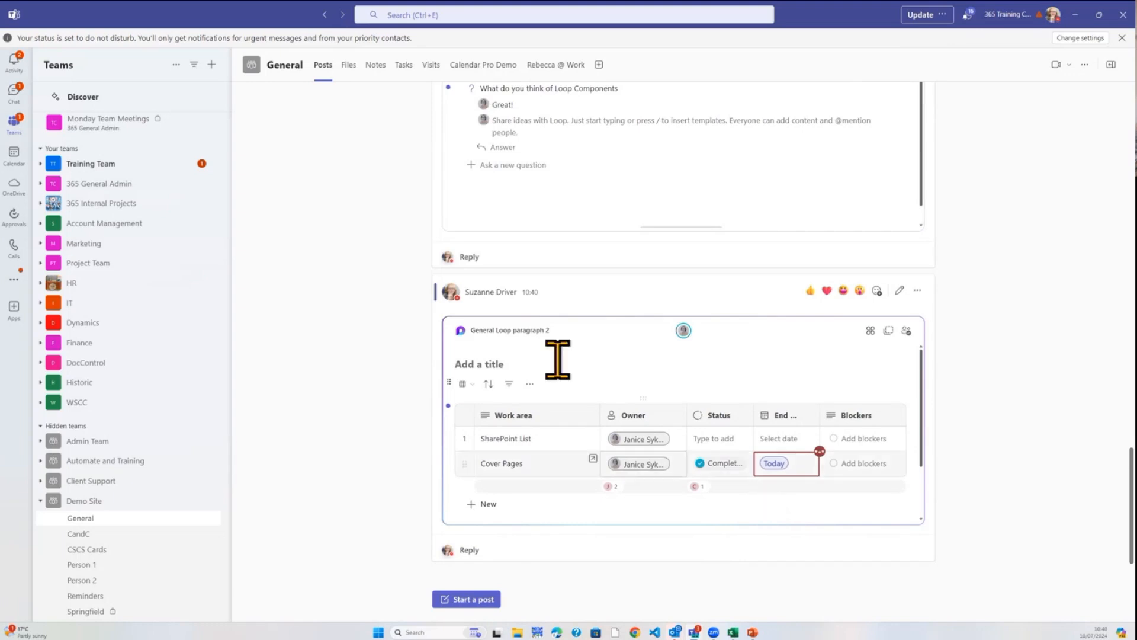
- Go from the channel's files to the Agenda component in the Loop web app and look through the recent Loop items
{"action": "left_click", "coordinate": [350, 65]}
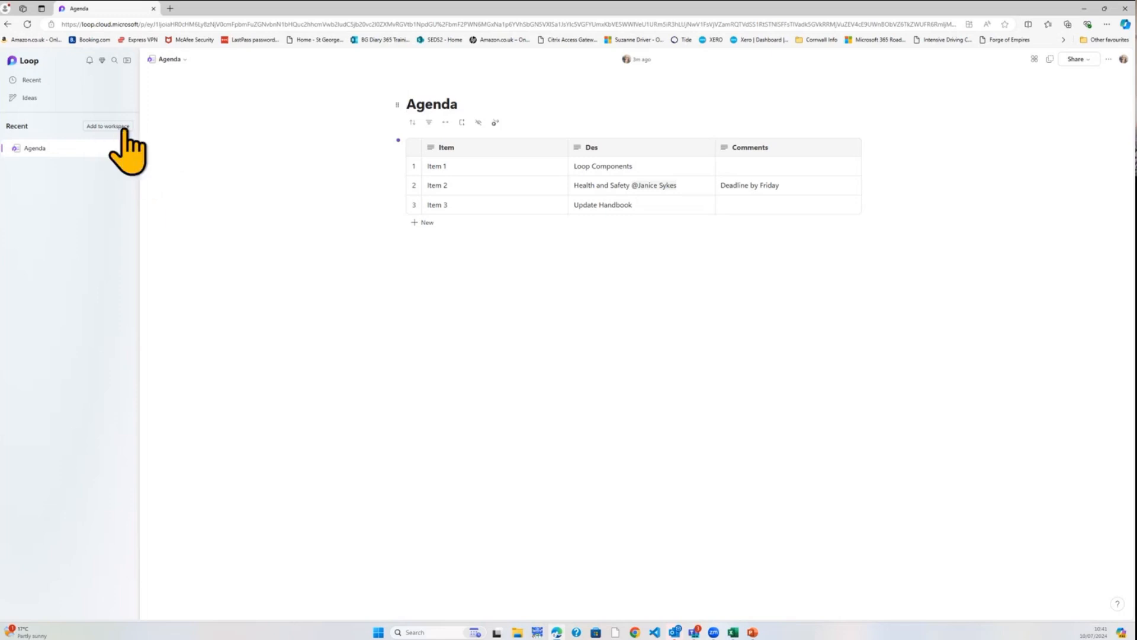
{"action": "left_click", "coordinate": [32, 79]}
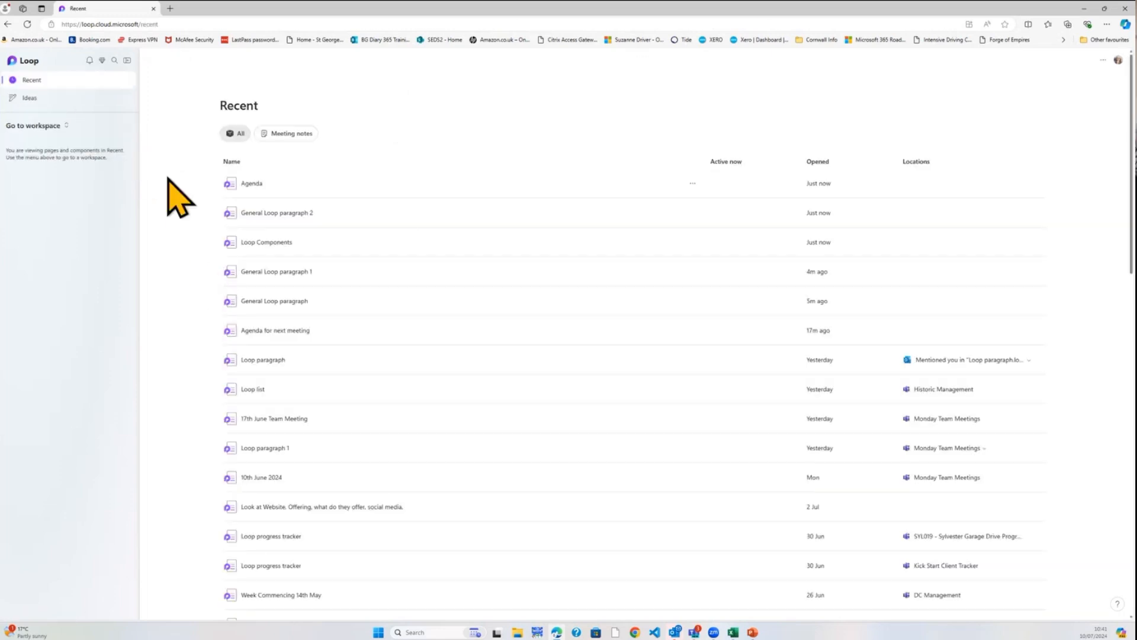
{"action": "scroll", "coordinate": [323, 282], "scroll_direction": "down", "scroll_amount": 20}
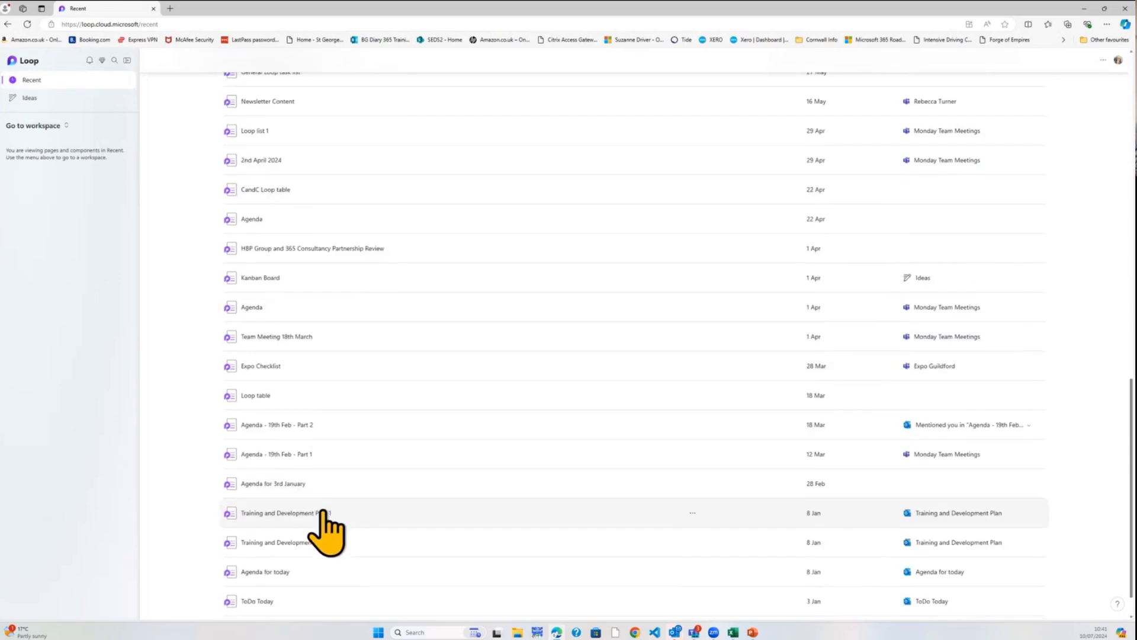
{"action": "scroll", "coordinate": [270, 456], "scroll_direction": "up", "scroll_amount": 20}
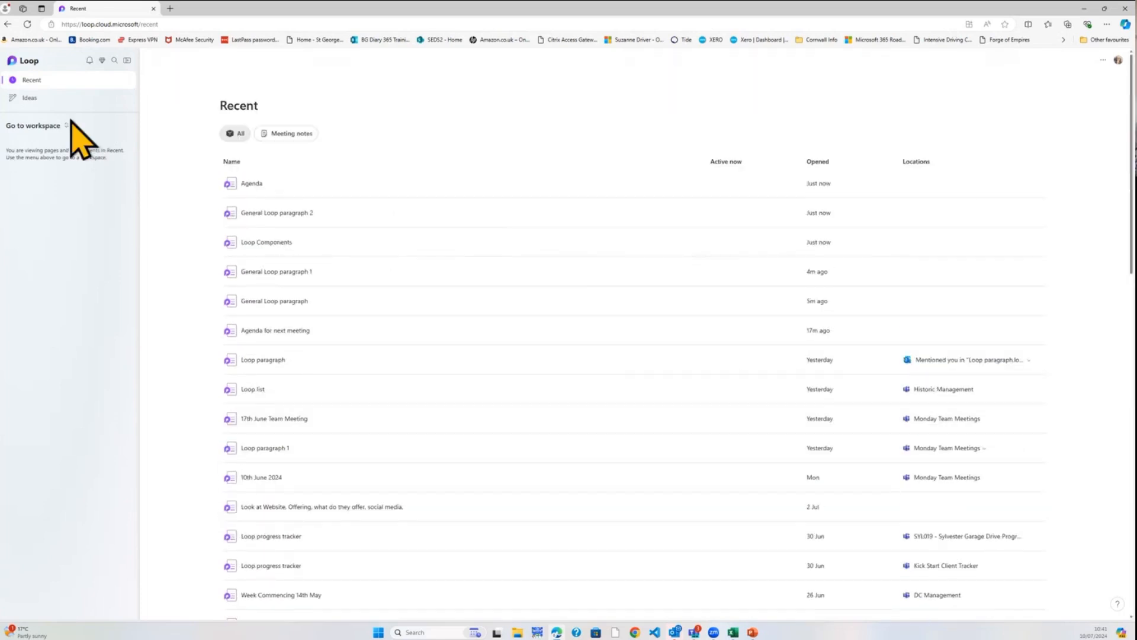
- Open the Kanban Board page from Ideas and move the "Define specific tasks and assign them to team members" card from On hold to Done
{"action": "left_click", "coordinate": [48, 99]}
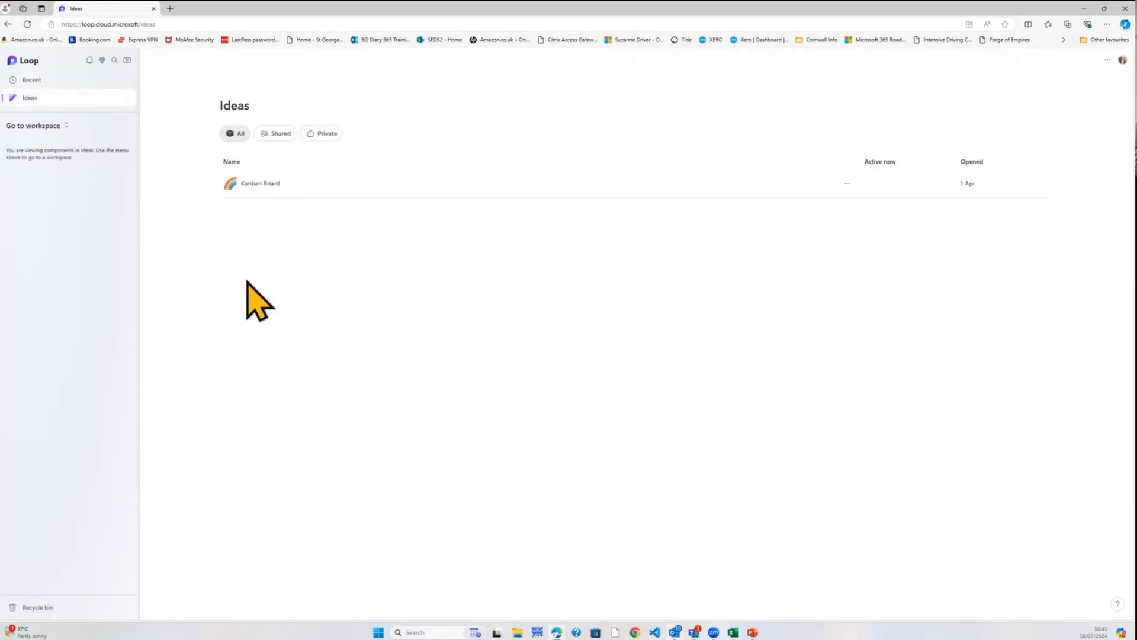
{"action": "left_click", "coordinate": [261, 184]}
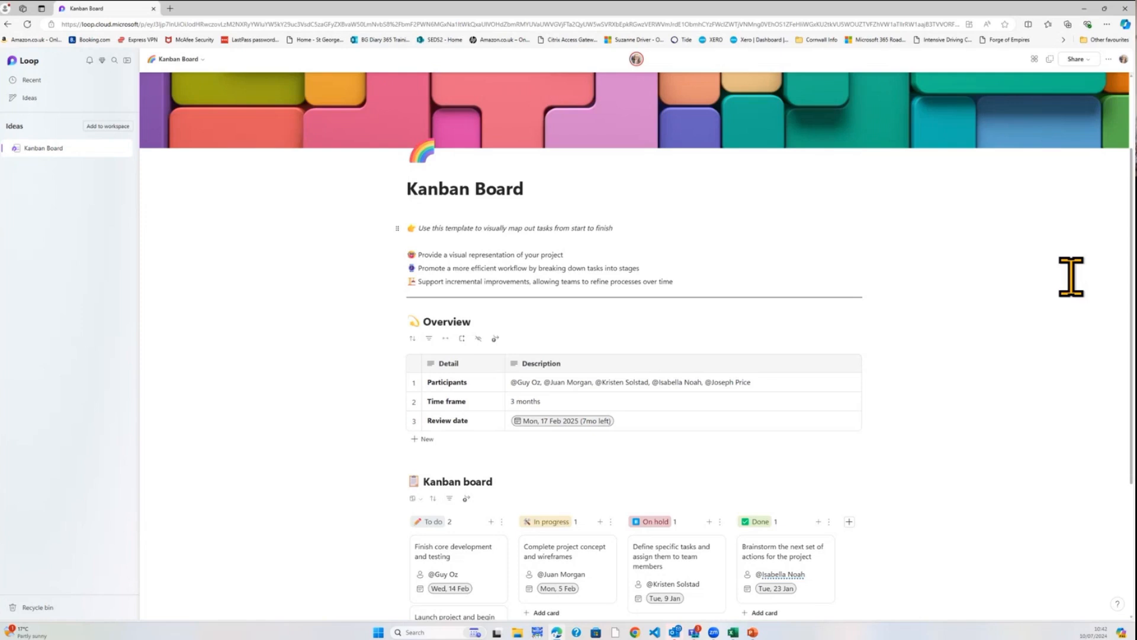
{"action": "scroll", "coordinate": [1071, 276], "scroll_direction": "down", "scroll_amount": 4}
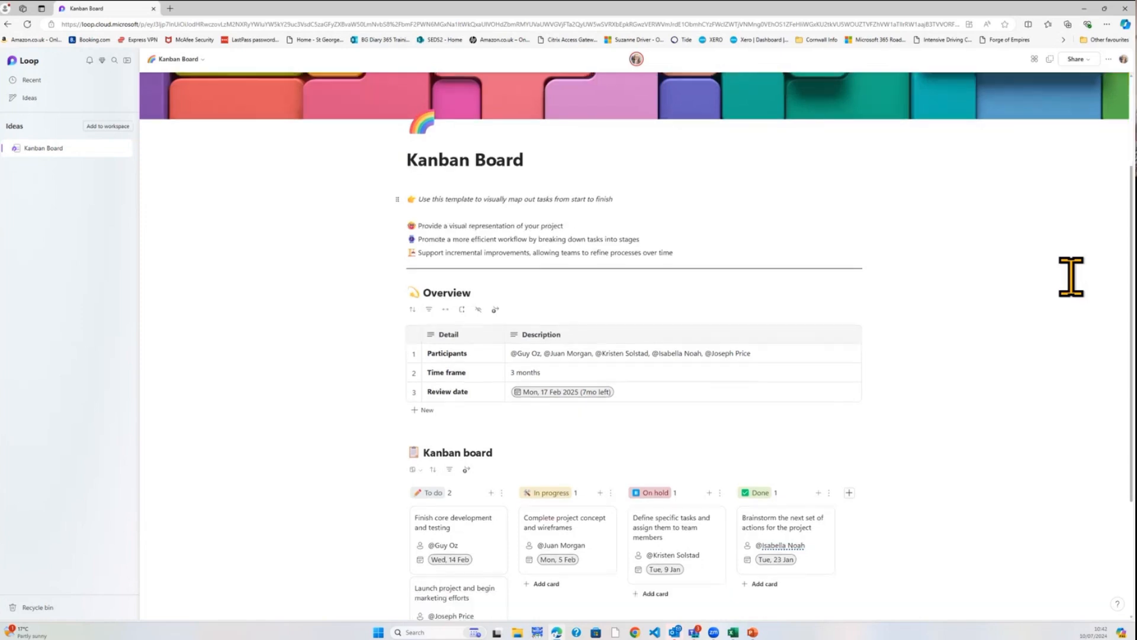
{"action": "scroll", "coordinate": [1071, 276], "scroll_direction": "up", "scroll_amount": 1}
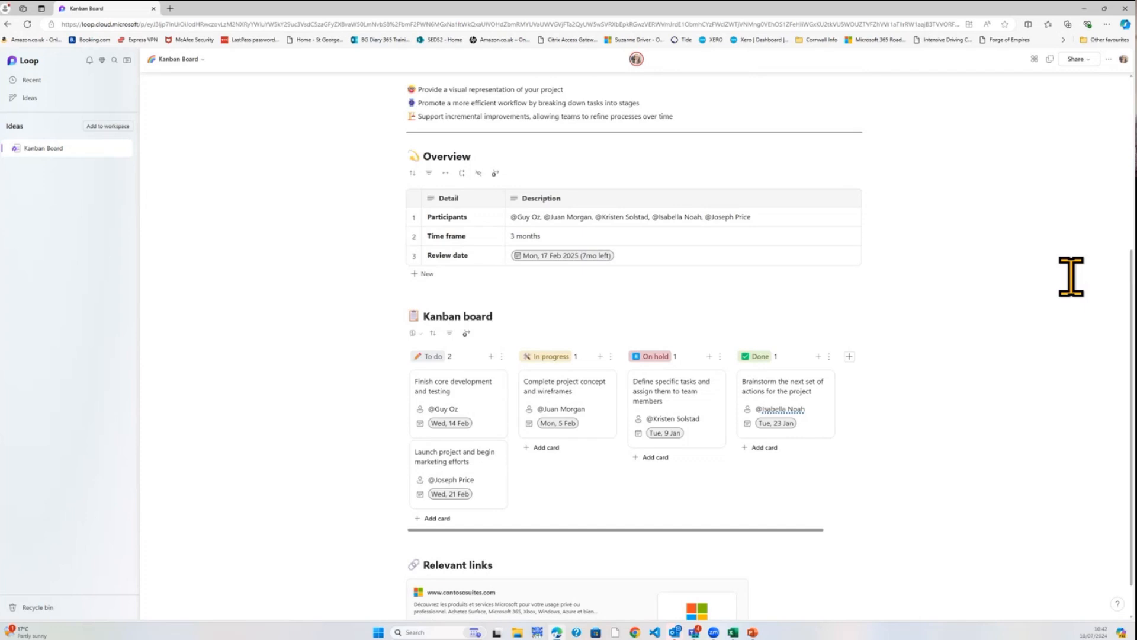
{"action": "scroll", "coordinate": [614, 522], "scroll_direction": "down", "scroll_amount": 1}
{"action": "scroll", "coordinate": [845, 500], "scroll_direction": "up", "scroll_amount": 3}
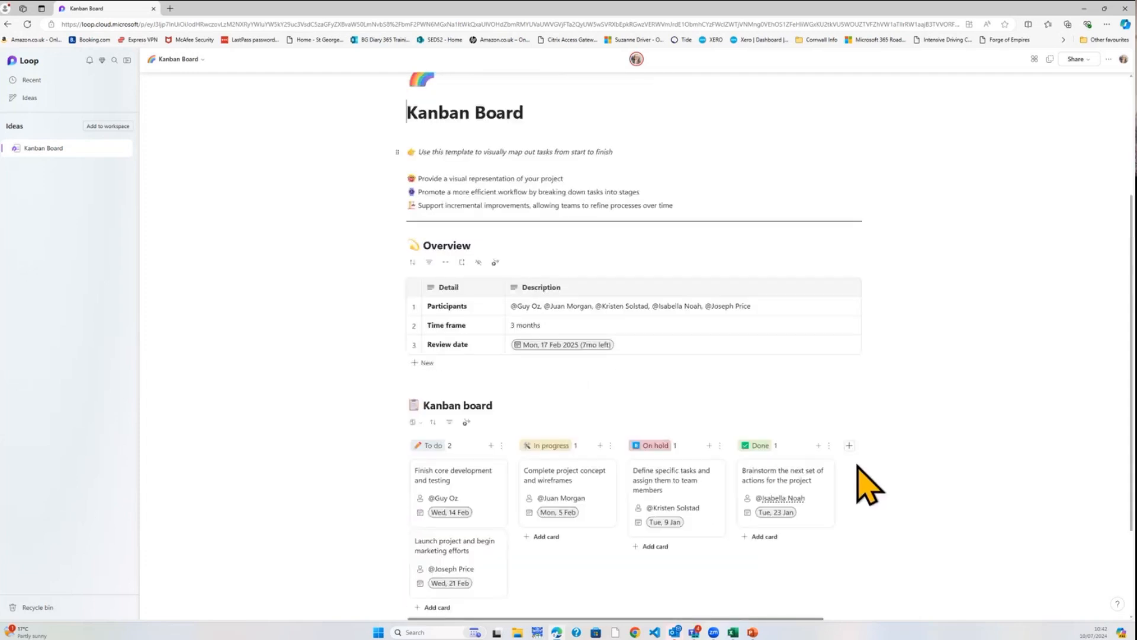
{"action": "left_click_drag", "start_coordinate": [652, 508], "coordinate": [815, 505]}
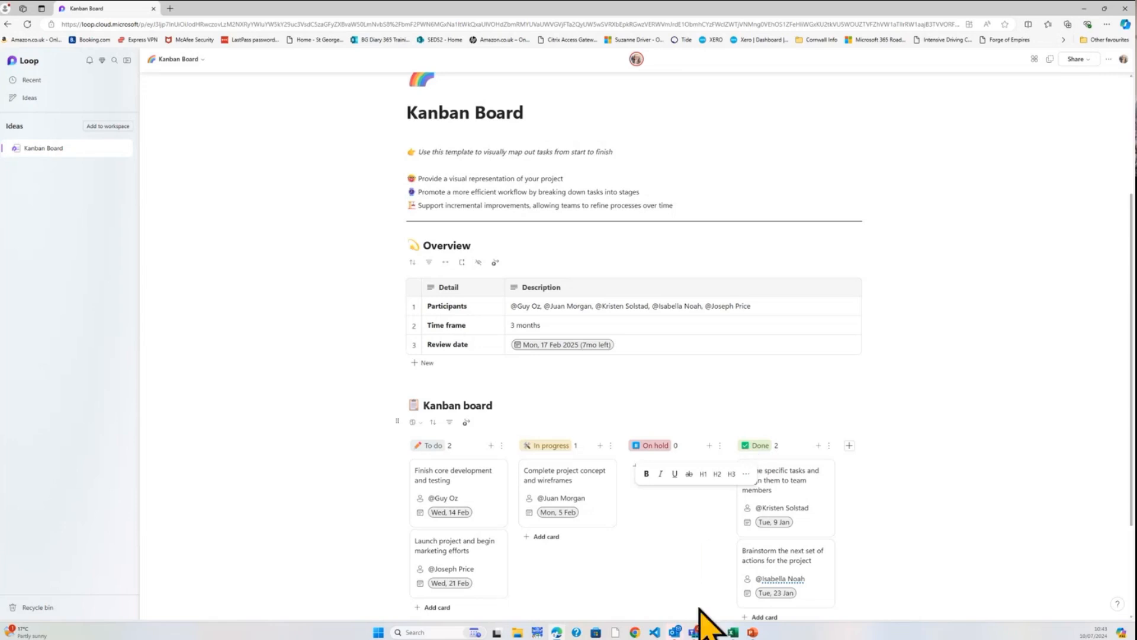
- Switch to the untitled Outlook message, set its subject to "Q&A", and place the cursor in the message body
{"action": "mouse_move", "coordinate": [676, 633]}
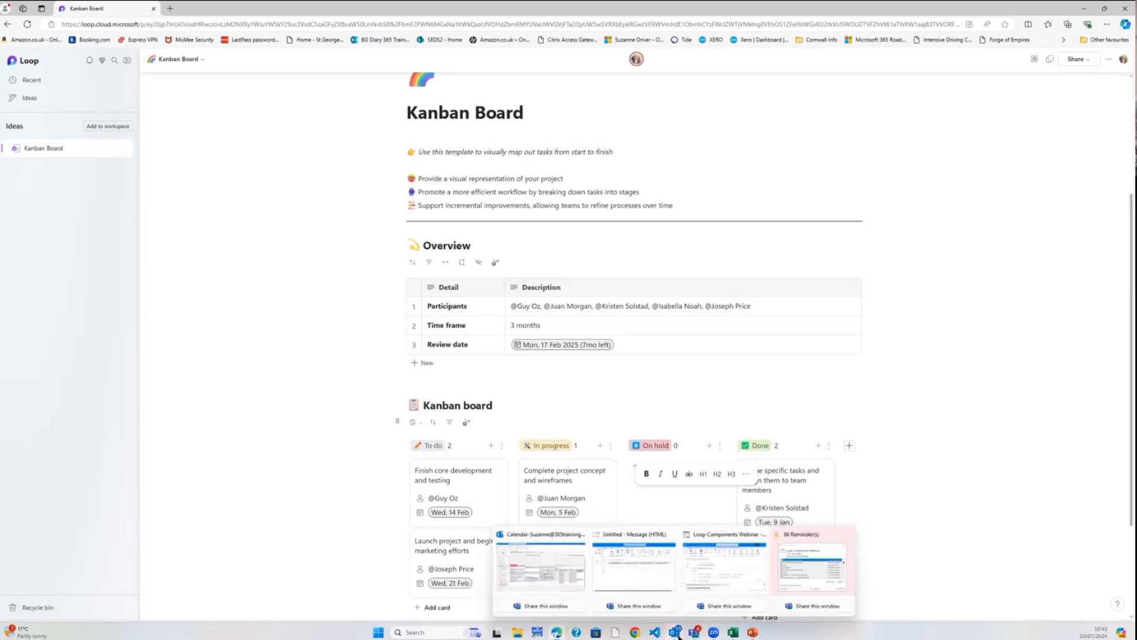
{"action": "left_click", "coordinate": [665, 597]}
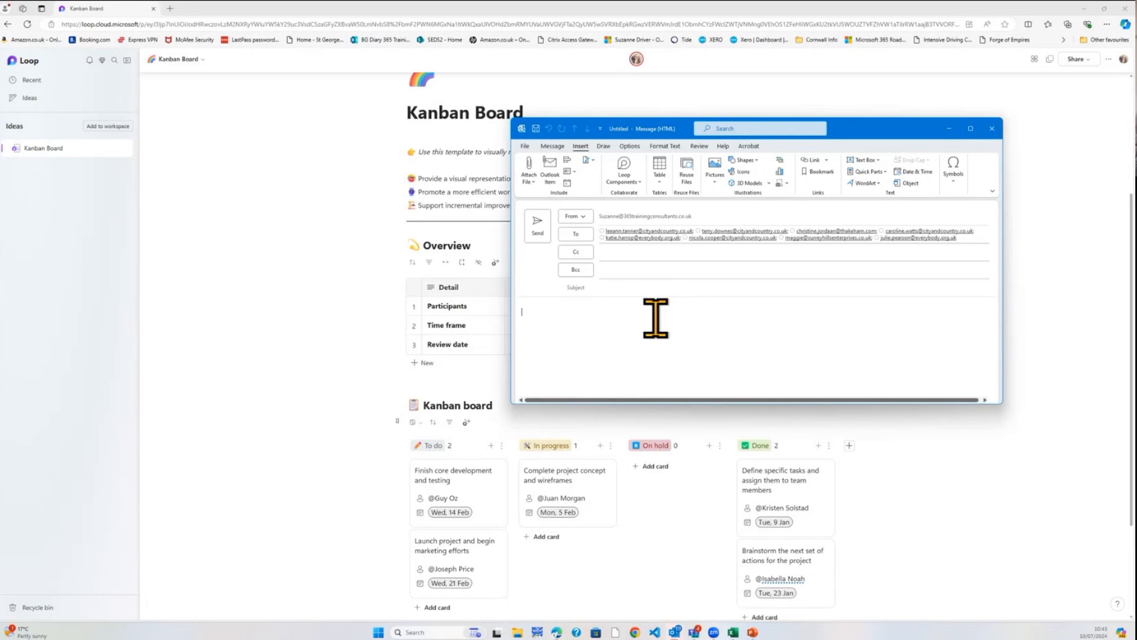
{"action": "left_click", "coordinate": [649, 286]}
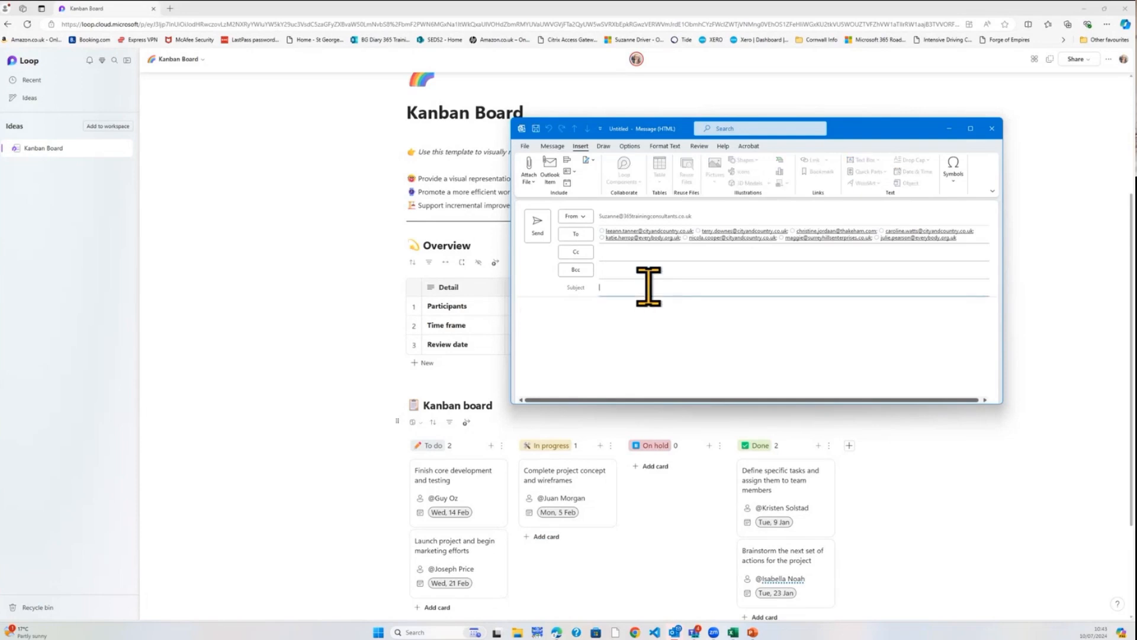
{"action": "type", "text": "Q&A"}
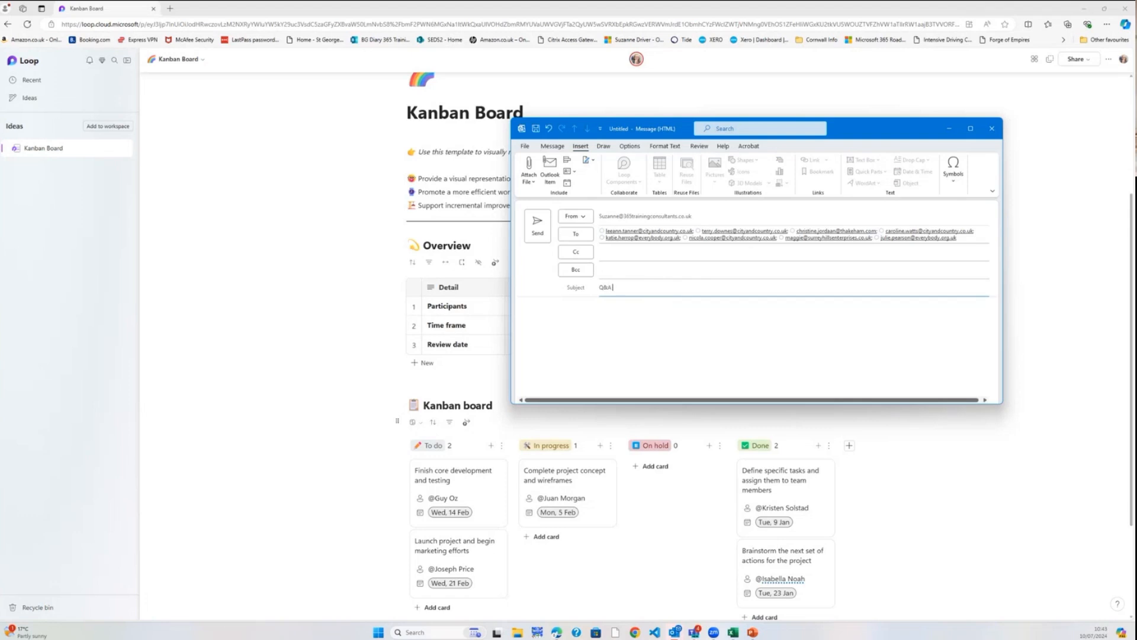
{"action": "left_click", "coordinate": [617, 318]}
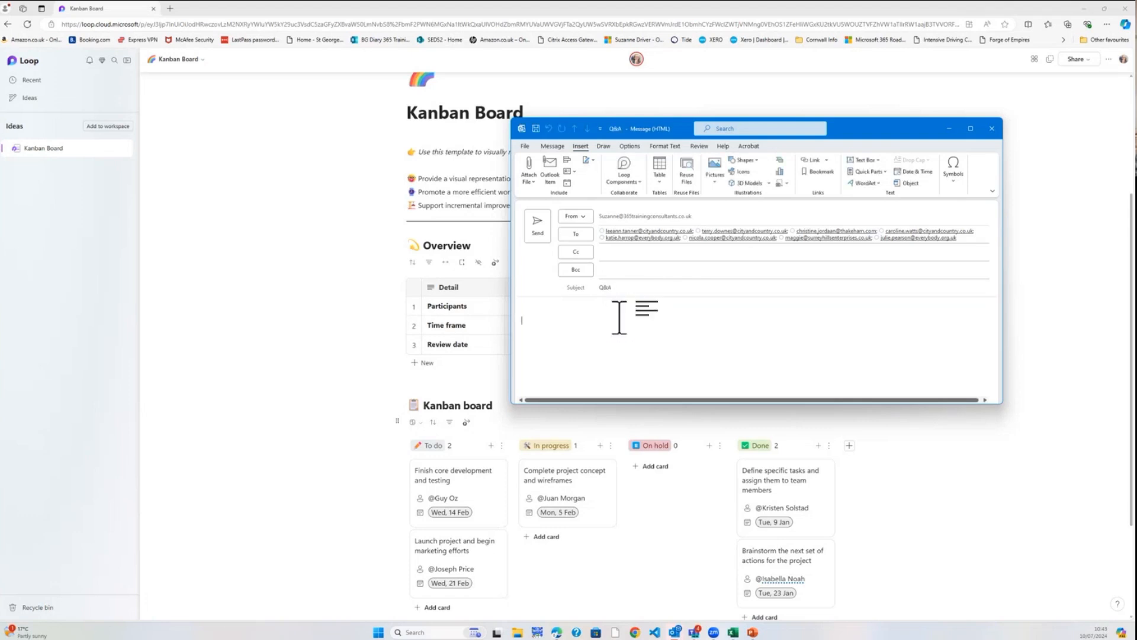
- Insert a Q&A Loop component in the message body and title it "Loop Component Questions"
{"action": "left_click", "coordinate": [635, 186]}
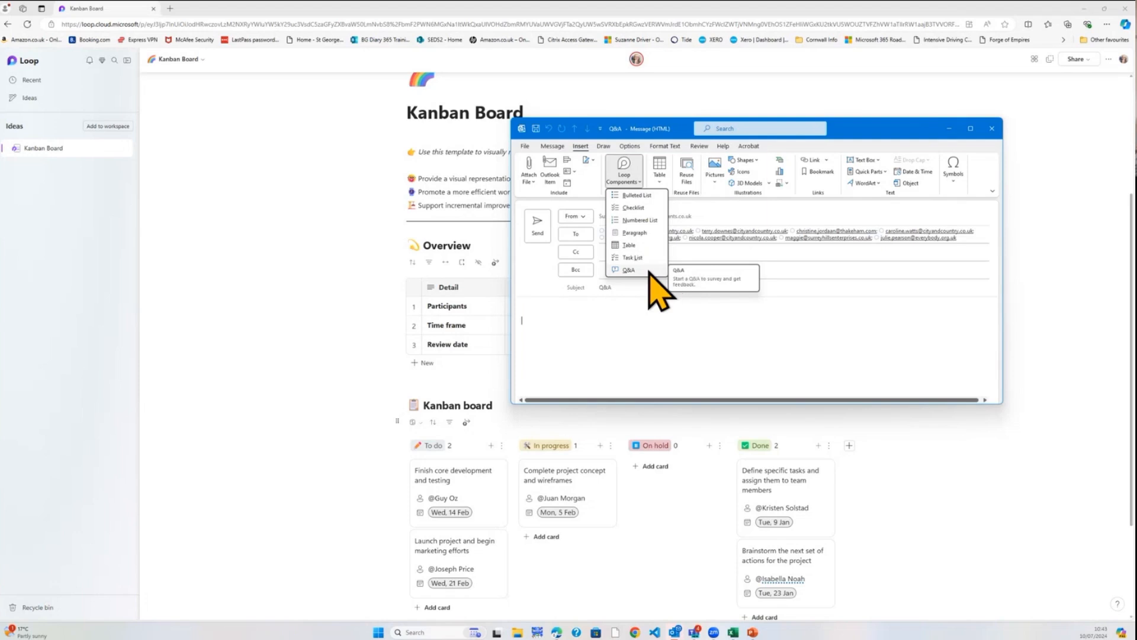
{"action": "left_click", "coordinate": [629, 270]}
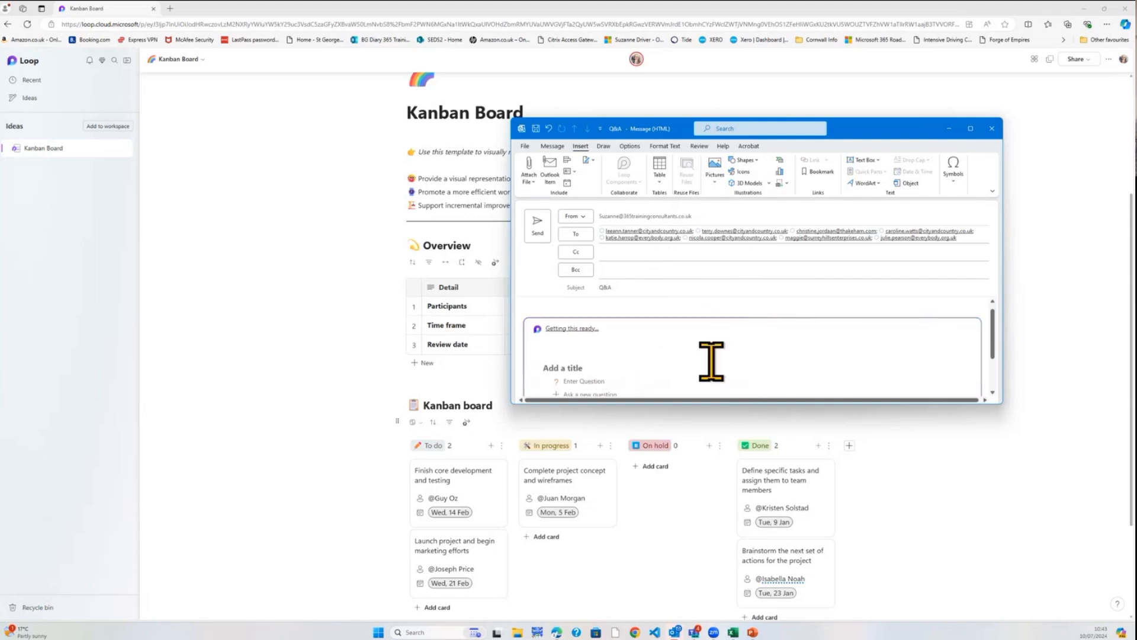
{"action": "type", "text": "Loop"}
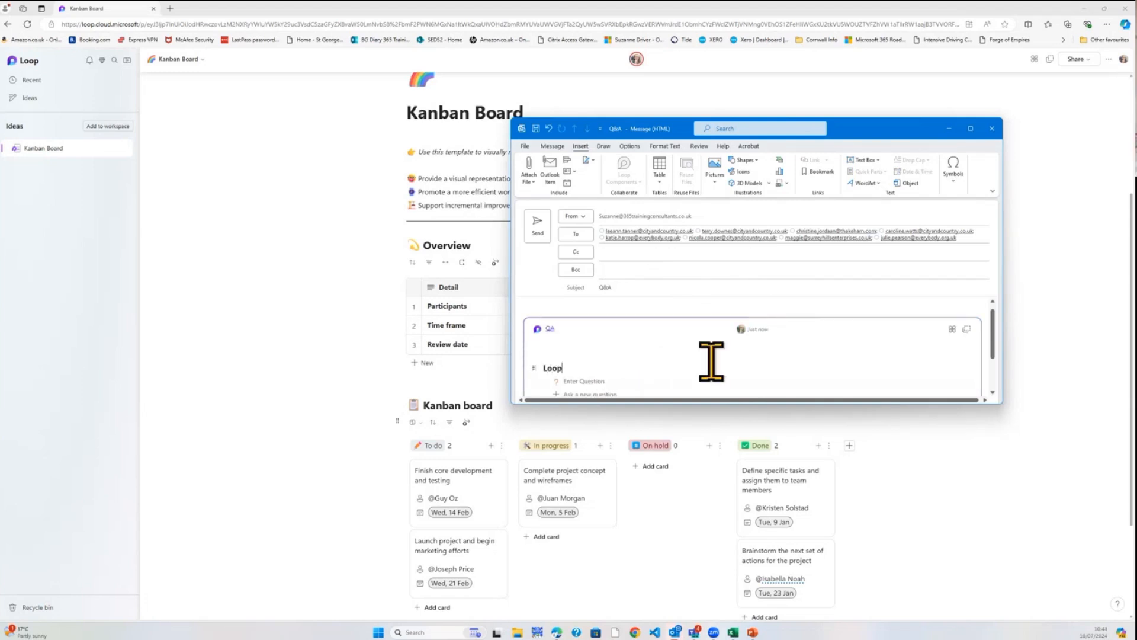
{"action": "type", "text": " COmp"}
{"action": "key", "text": "BackSpace"}
{"action": "key", "text": "BackSpace"}
{"action": "type", "text": "omponent Questions"}
- Send the Q&A email to all recipients, choosing to send anyway despite the link access restriction
{"action": "scroll", "coordinate": [719, 359], "scroll_direction": "down", "scroll_amount": 2}
{"action": "scroll", "coordinate": [705, 349], "scroll_direction": "up", "scroll_amount": 3}
{"action": "scroll", "coordinate": [670, 339], "scroll_direction": "down", "scroll_amount": 2}
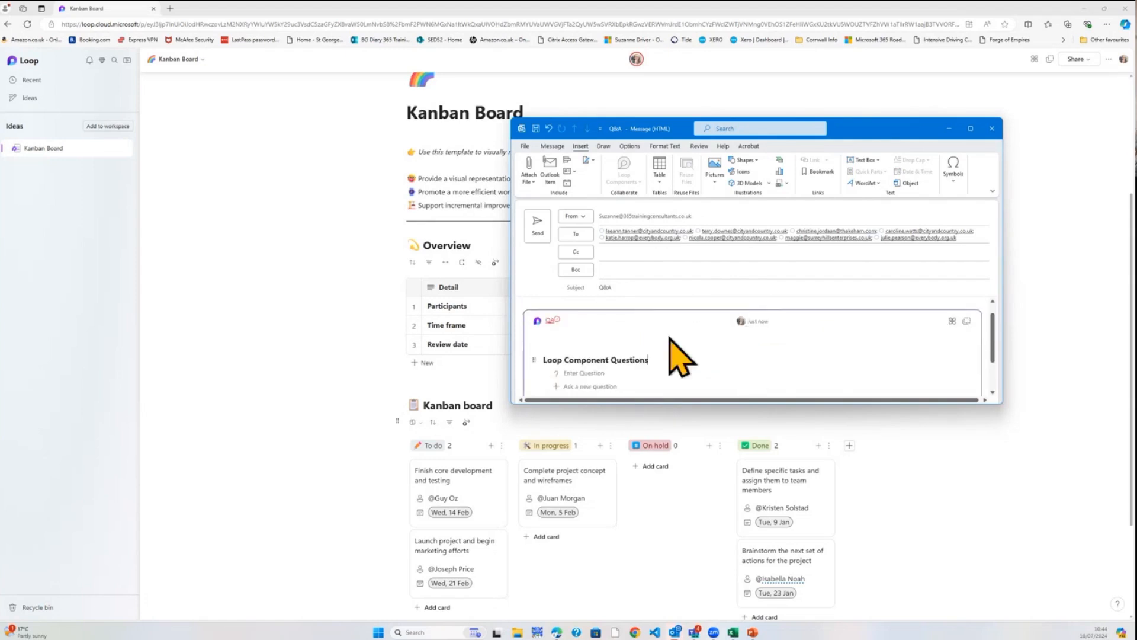
{"action": "left_click", "coordinate": [544, 236]}
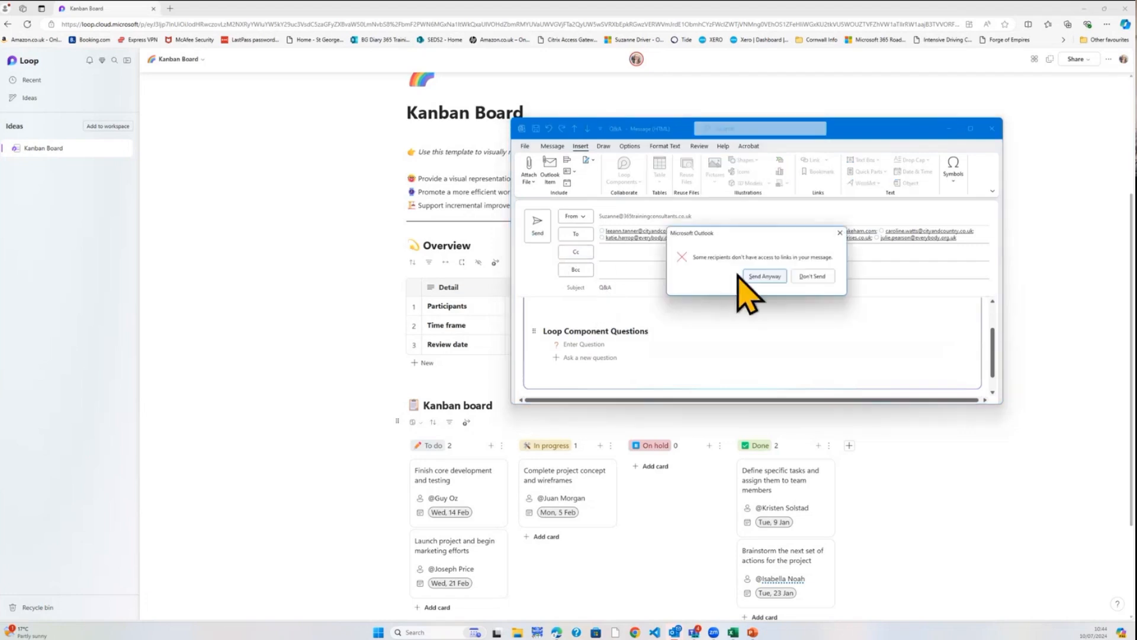
{"action": "left_click", "coordinate": [764, 276]}
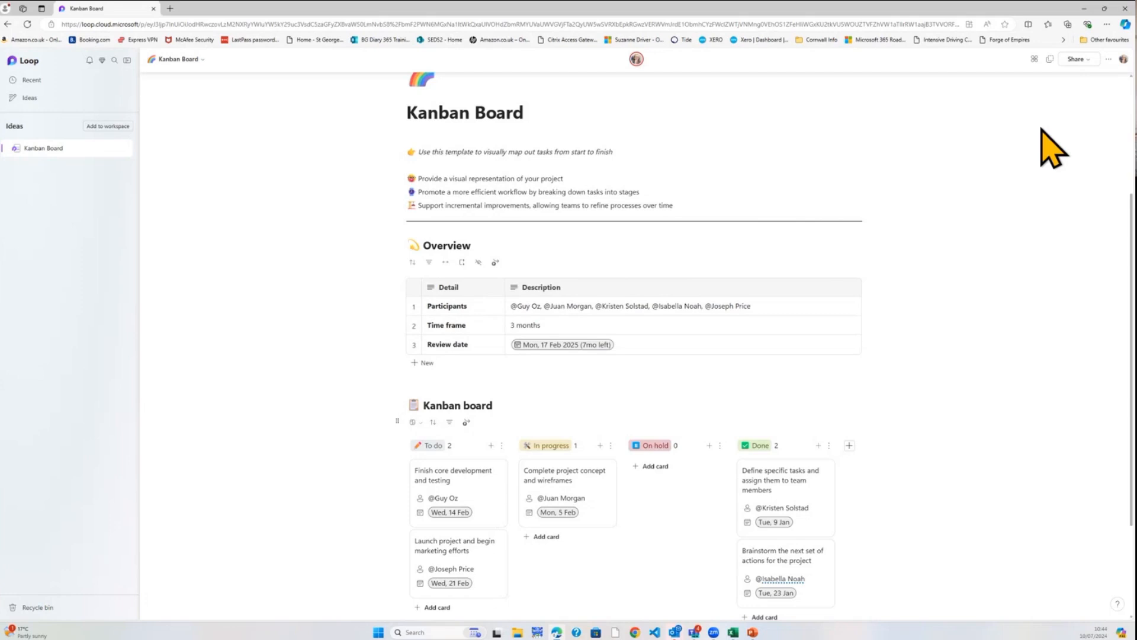
- Switch to Teams and insert a Kanban board Loop component in a new post in the Demo Site's General channel
{"action": "left_click", "coordinate": [1084, 8]}
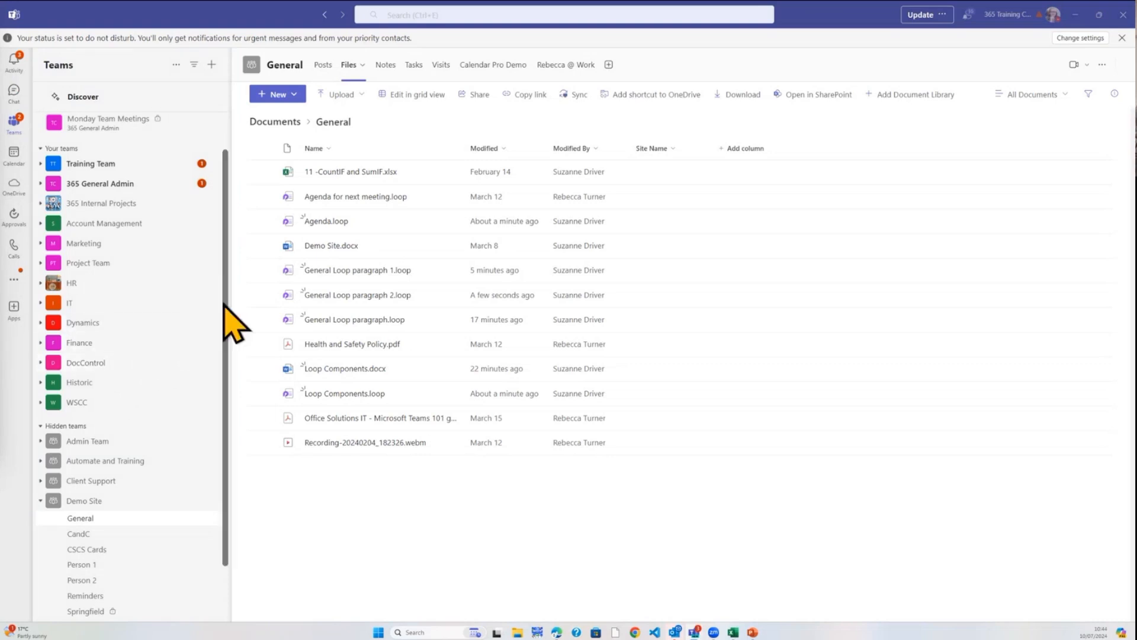
{"action": "left_click", "coordinate": [323, 64]}
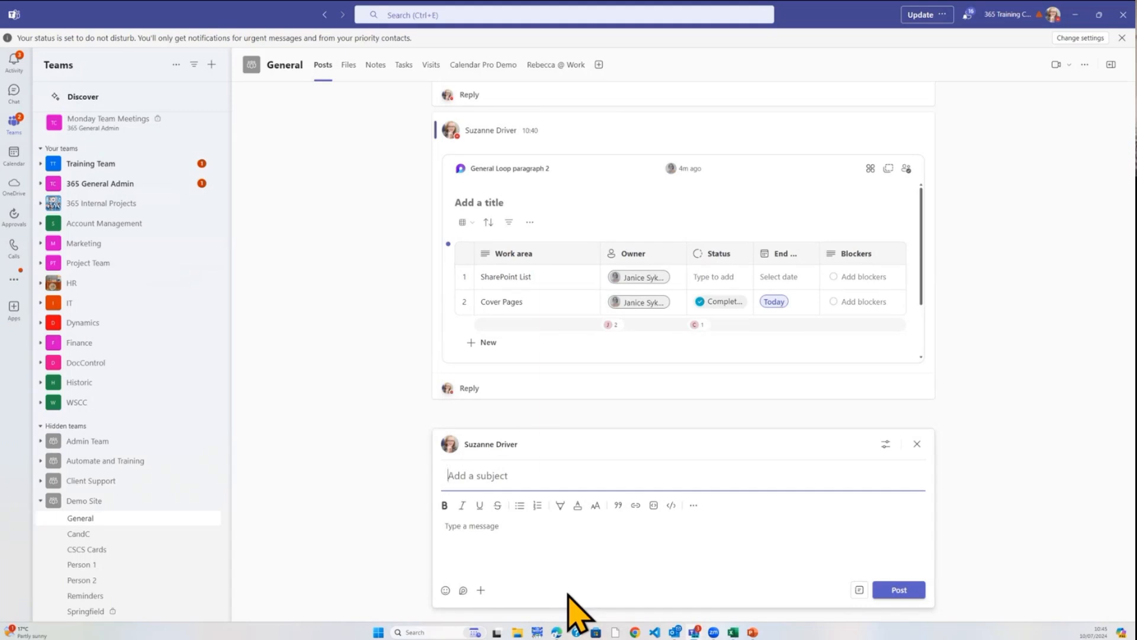
{"action": "left_click", "coordinate": [464, 590]}
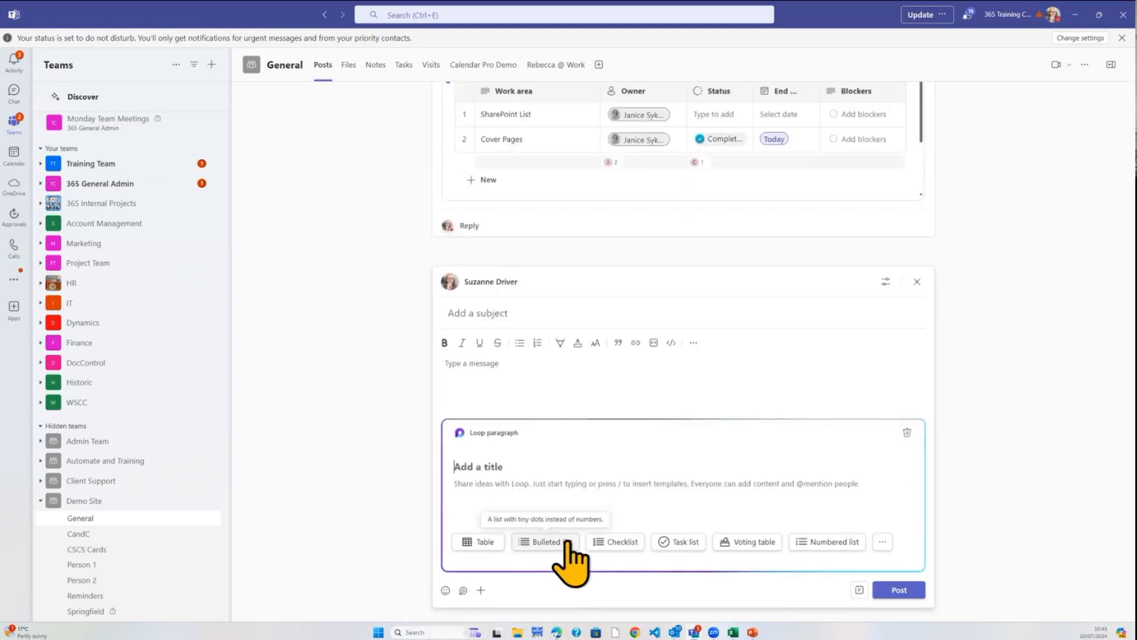
{"action": "left_click", "coordinate": [886, 544]}
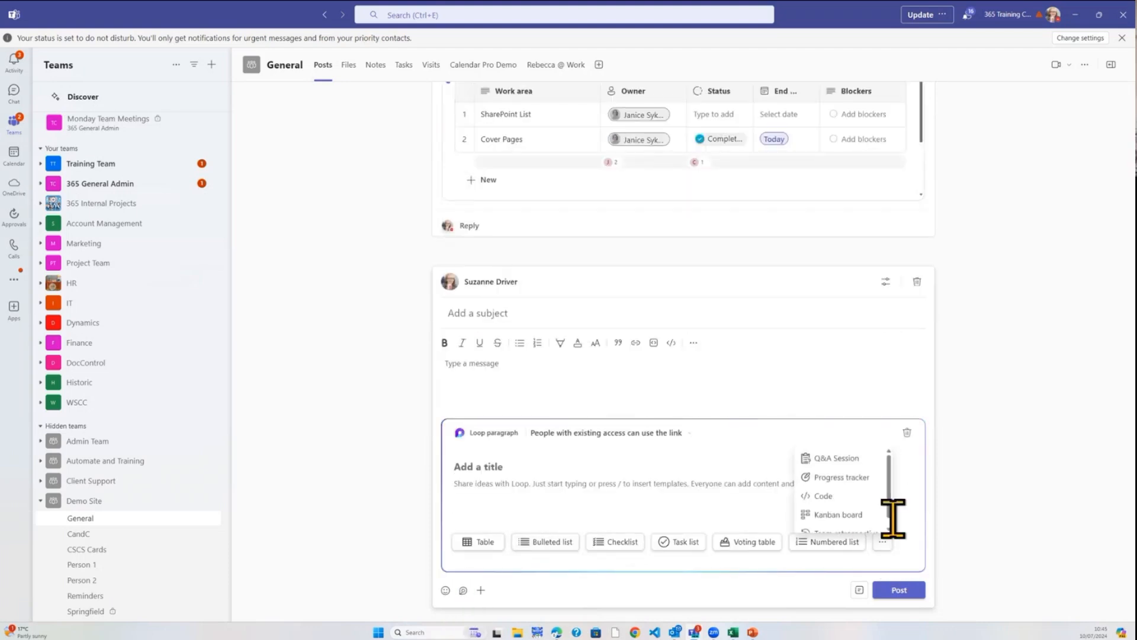
{"action": "left_click_drag", "start_coordinate": [889, 519], "coordinate": [888, 520]}
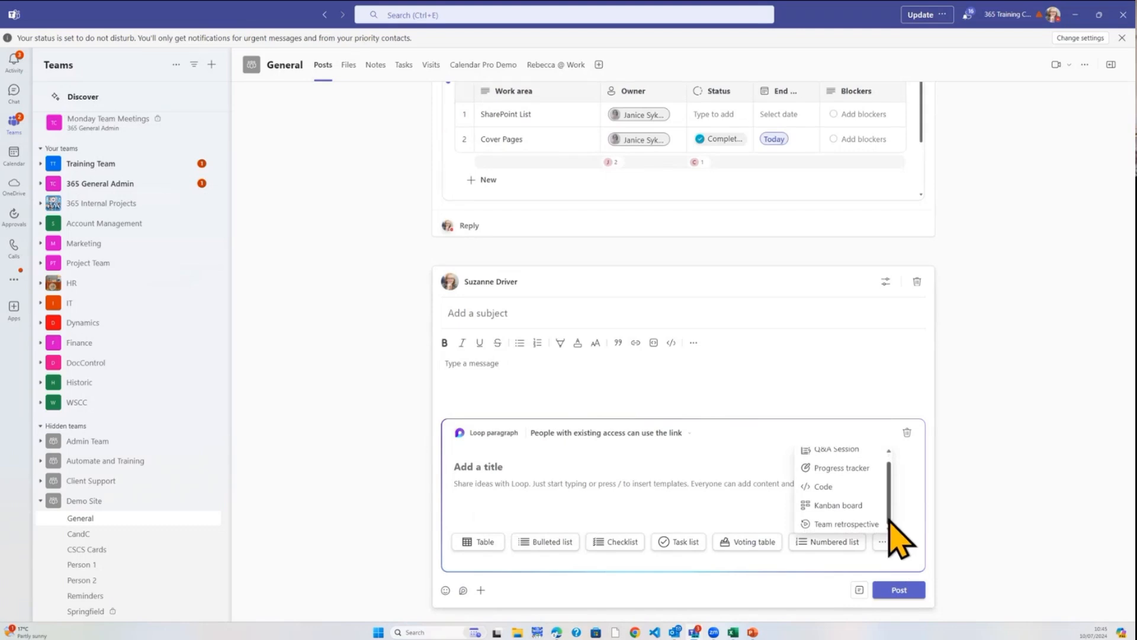
{"action": "left_click", "coordinate": [859, 527]}
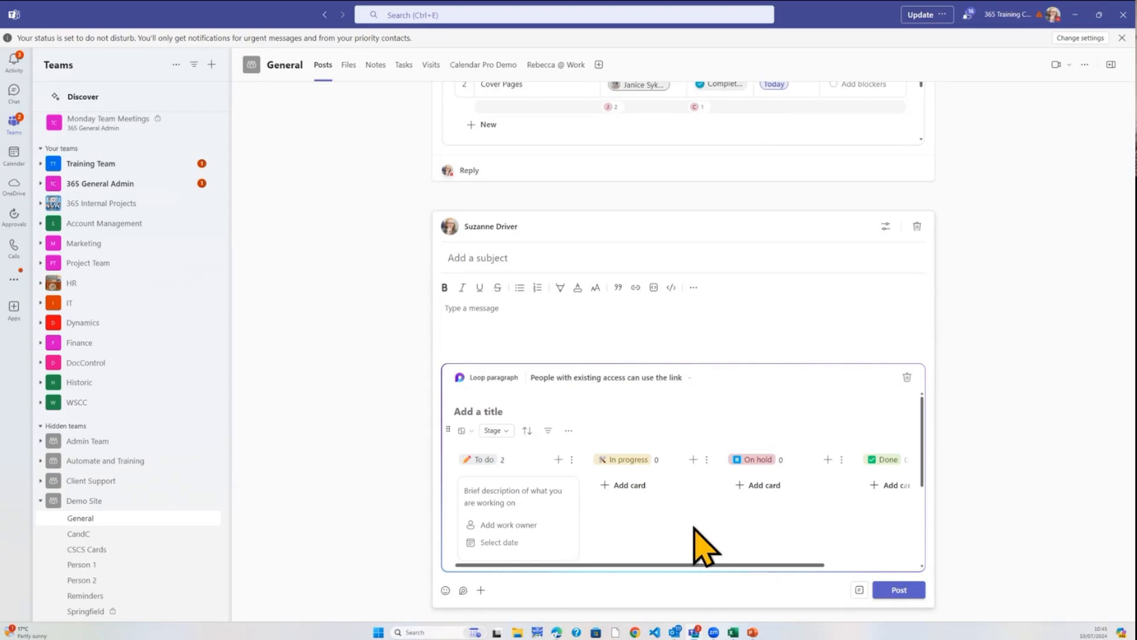
{"action": "left_click", "coordinate": [505, 433]}
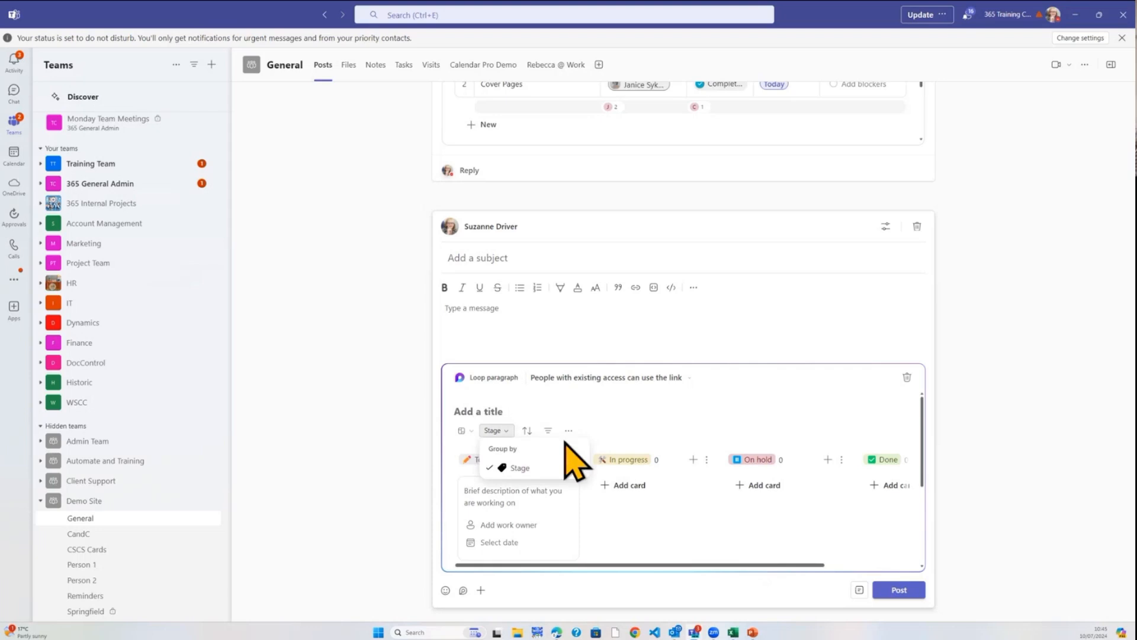
{"action": "left_click", "coordinate": [463, 430]}
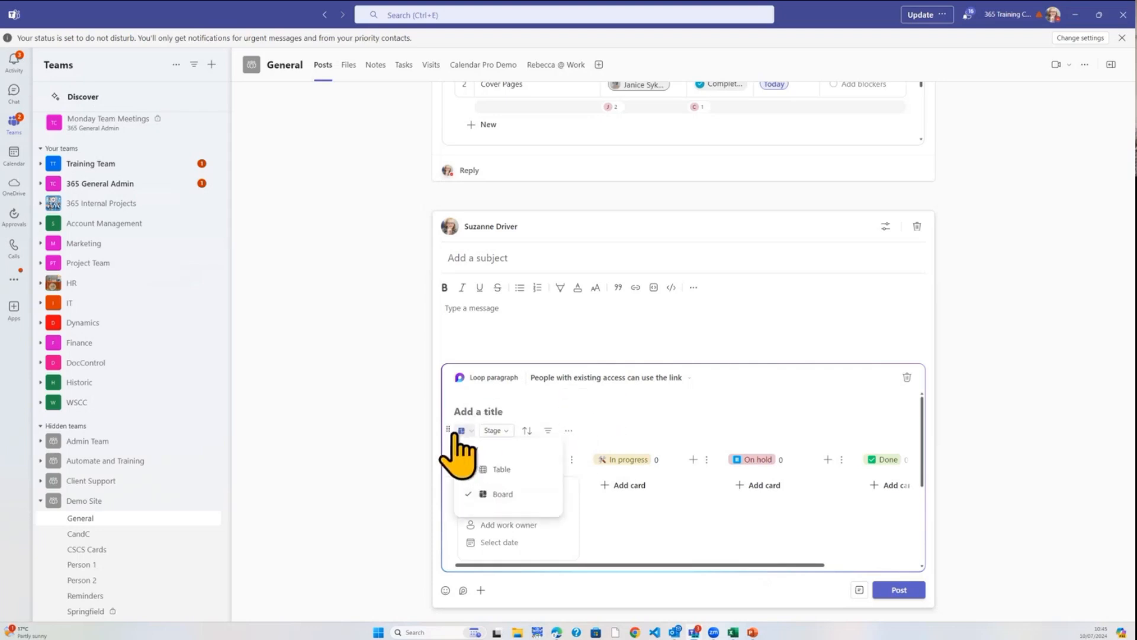
{"action": "left_click", "coordinate": [596, 414]}
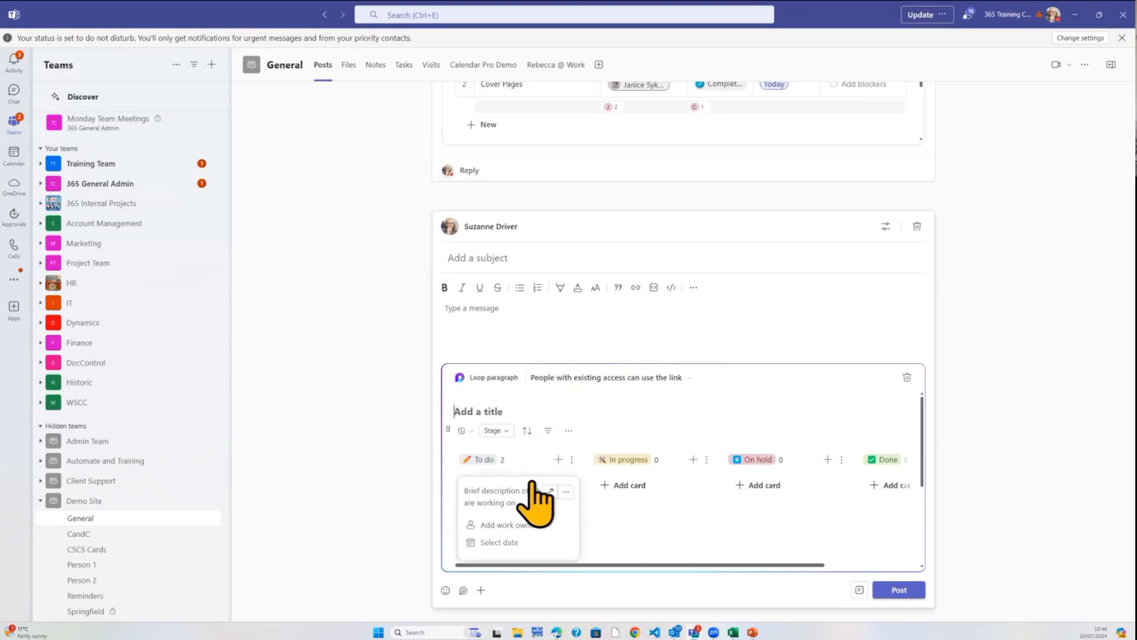
- Assign a colleague as work owner of the first To do card and set its date to 11 July 2024
{"action": "left_click", "coordinate": [531, 525]}
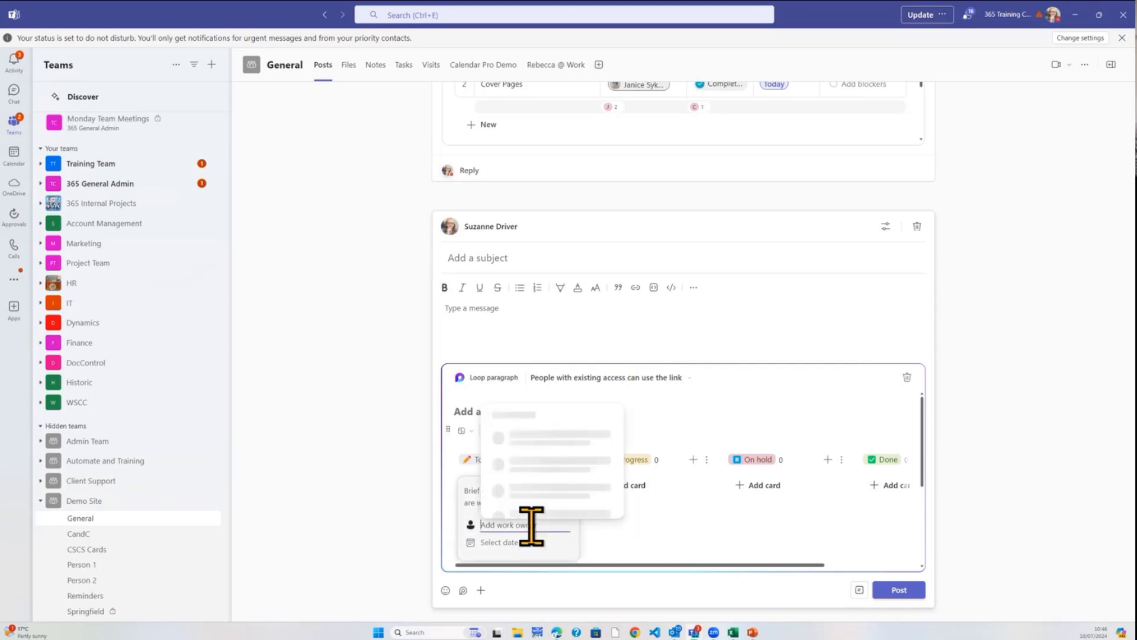
{"action": "type", "text": "jan"}
{"action": "left_click", "coordinate": [541, 504]}
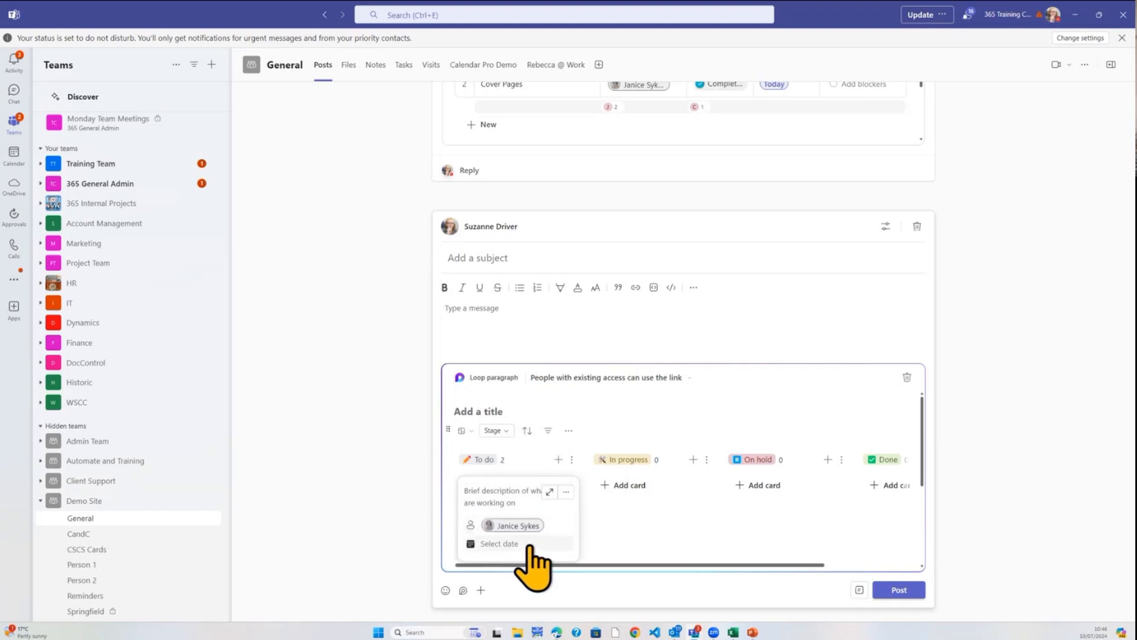
{"action": "left_click", "coordinate": [491, 543]}
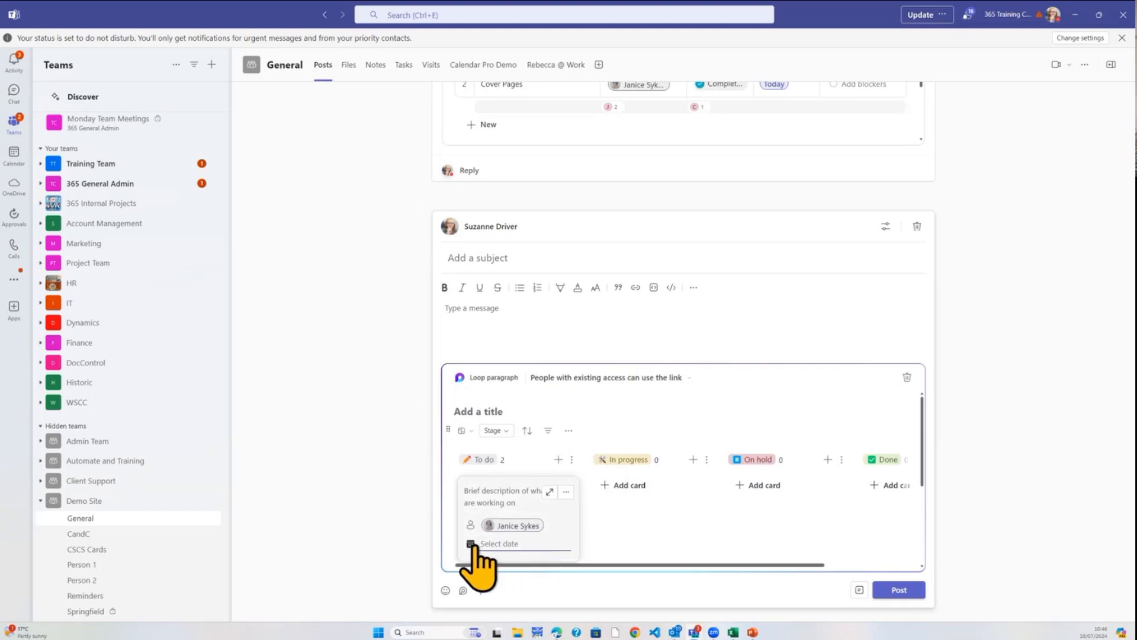
{"action": "left_click", "coordinate": [506, 544]}
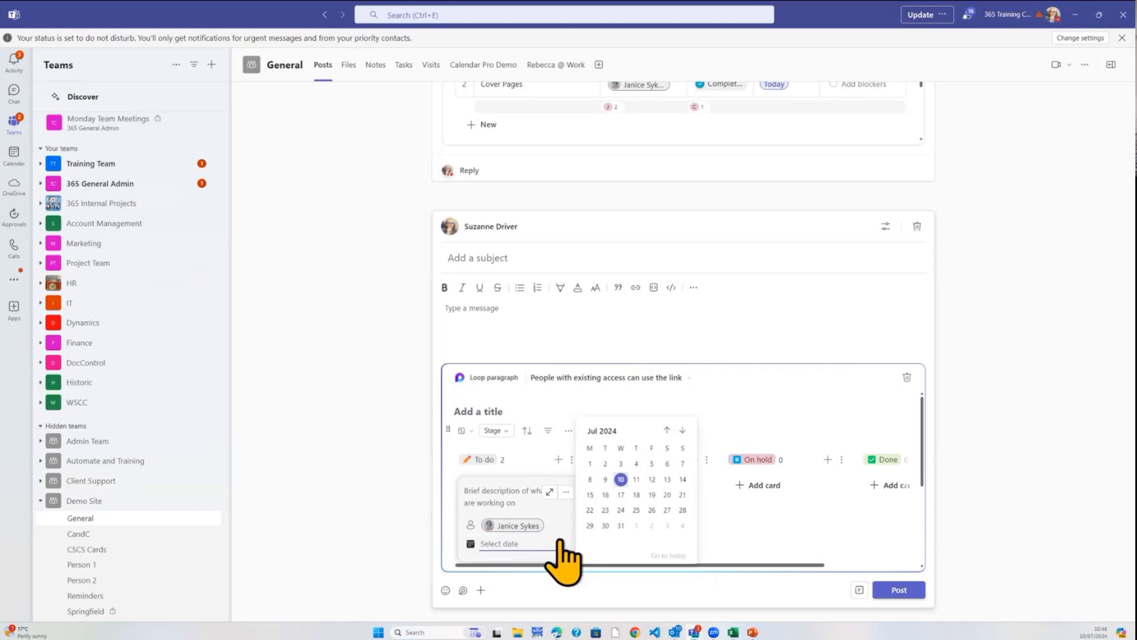
{"action": "left_click", "coordinate": [636, 479]}
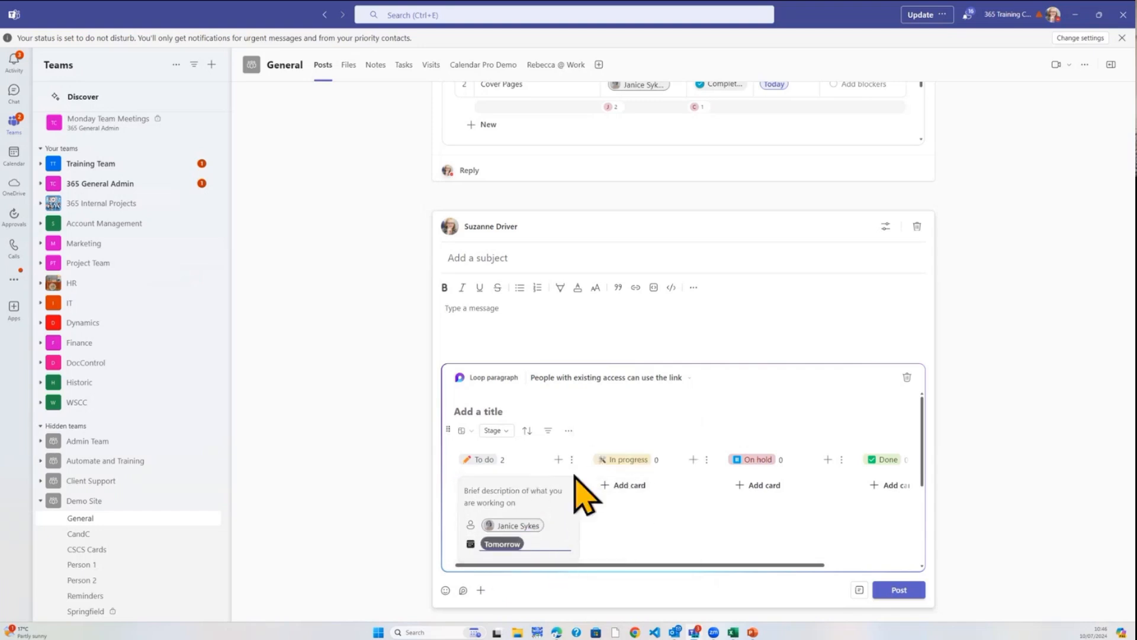
{"action": "mouse_move", "coordinate": [513, 502]}
{"action": "left_mouse_down"}
{"action": "mouse_move", "coordinate": [493, 499]}
{"action": "mouse_move", "coordinate": [520, 506]}
{"action": "left_mouse_up"}
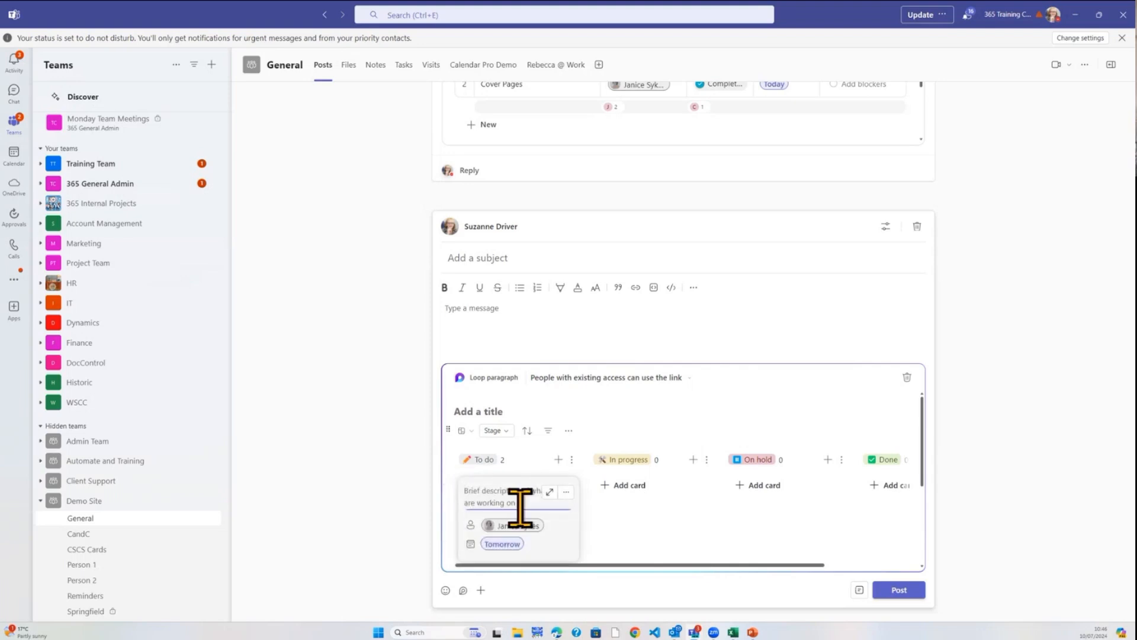
- Add an In progress card, assign a different colleague as its work owner, and date it Monday, 15 July
{"action": "left_click", "coordinate": [630, 491]}
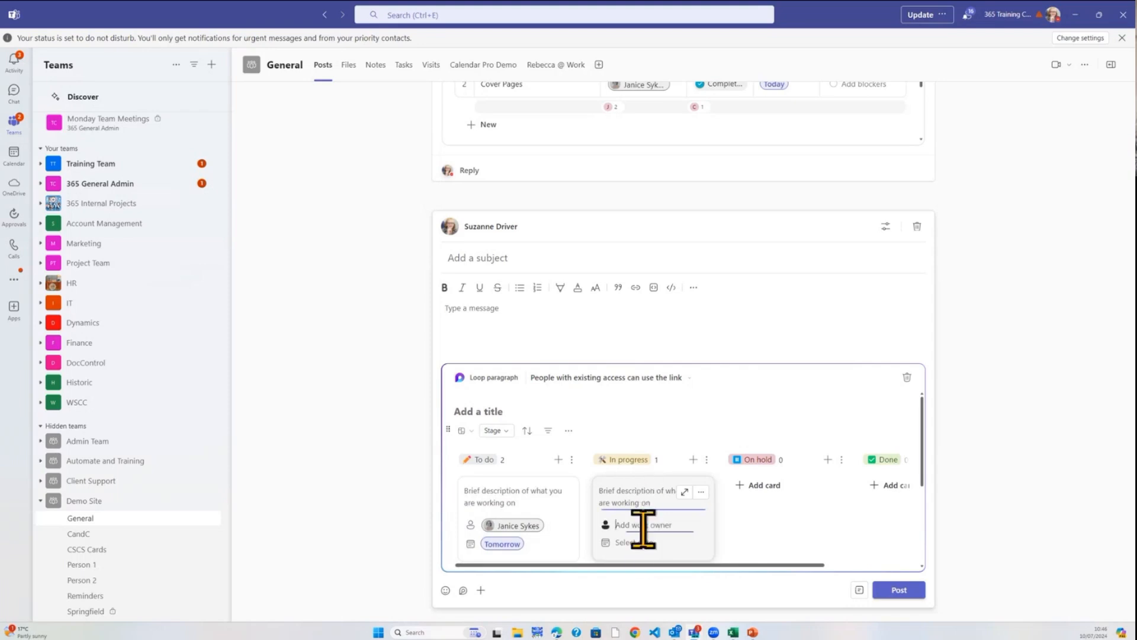
{"action": "left_click", "coordinate": [681, 499]}
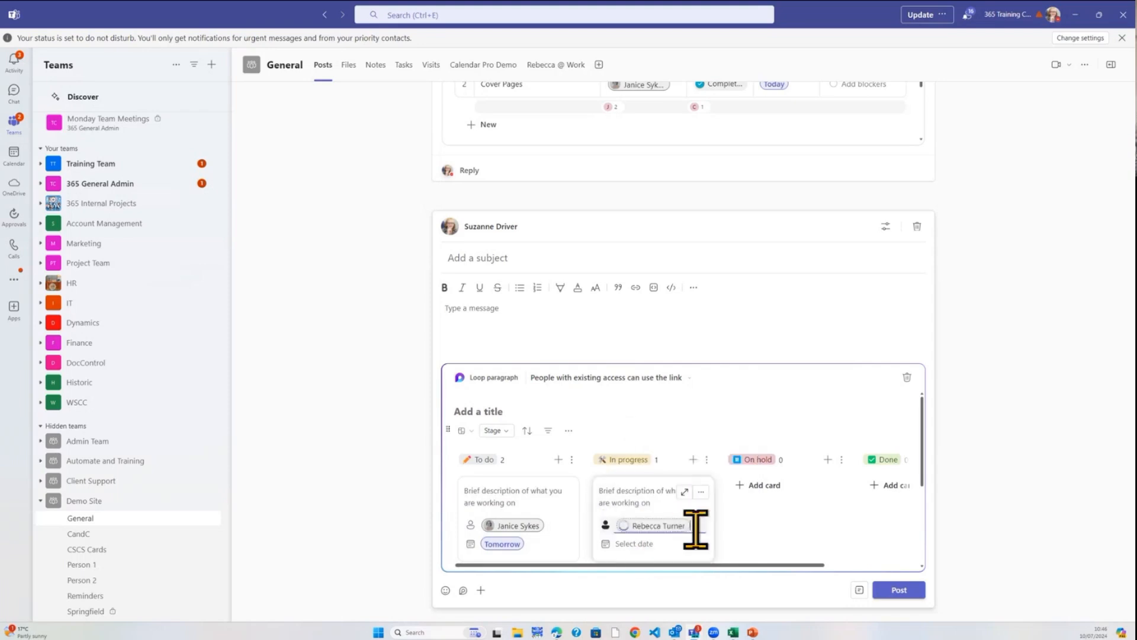
{"action": "left_click", "coordinate": [649, 545]}
{"action": "left_click", "coordinate": [737, 502]}
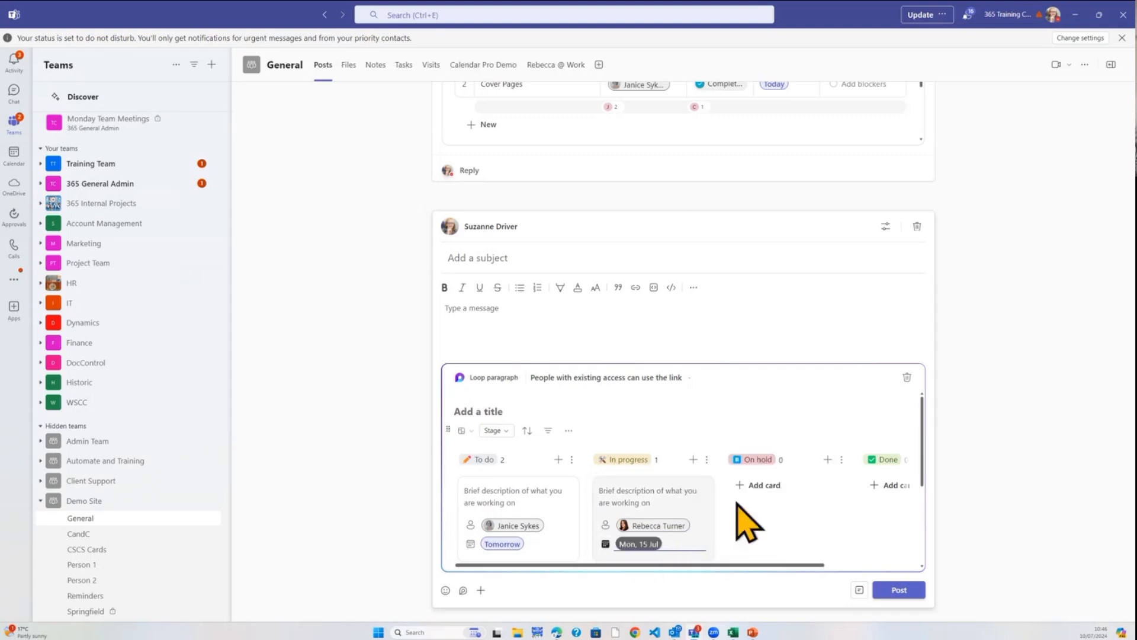
- Add an On hold card and assign it to the same colleague who owns the first To do card
{"action": "left_click", "coordinate": [756, 486]}
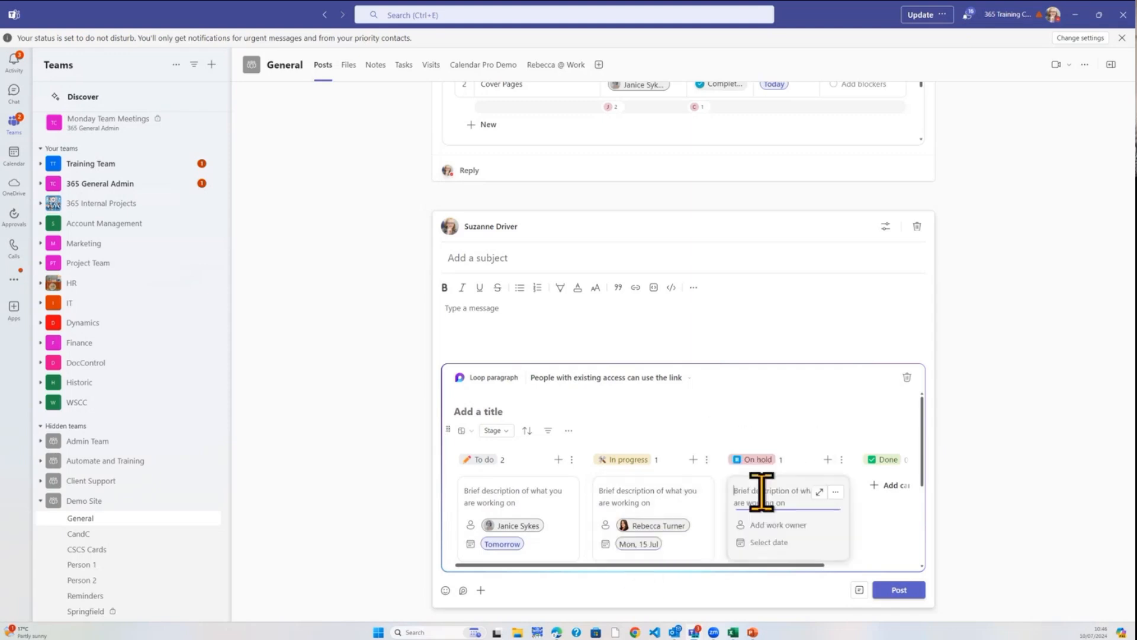
{"action": "left_click", "coordinate": [768, 525]}
{"action": "left_click", "coordinate": [808, 497]}
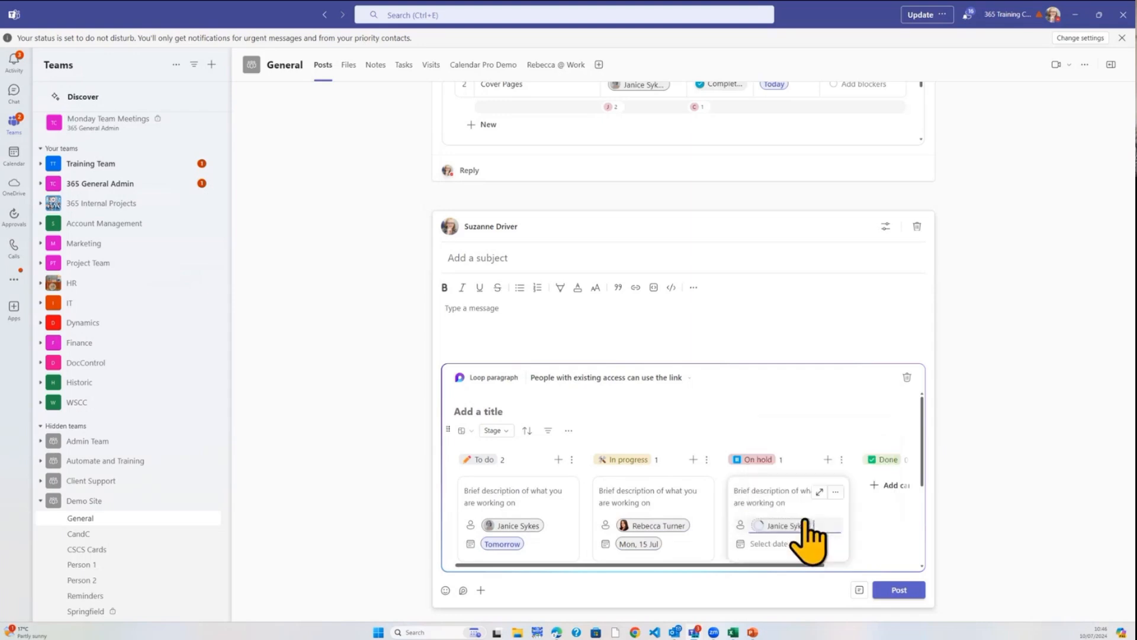
- Check the Kanban board through to its Done column and publish the post to the General channel
{"action": "scroll", "coordinate": [889, 542], "scroll_direction": "right", "scroll_amount": 5}
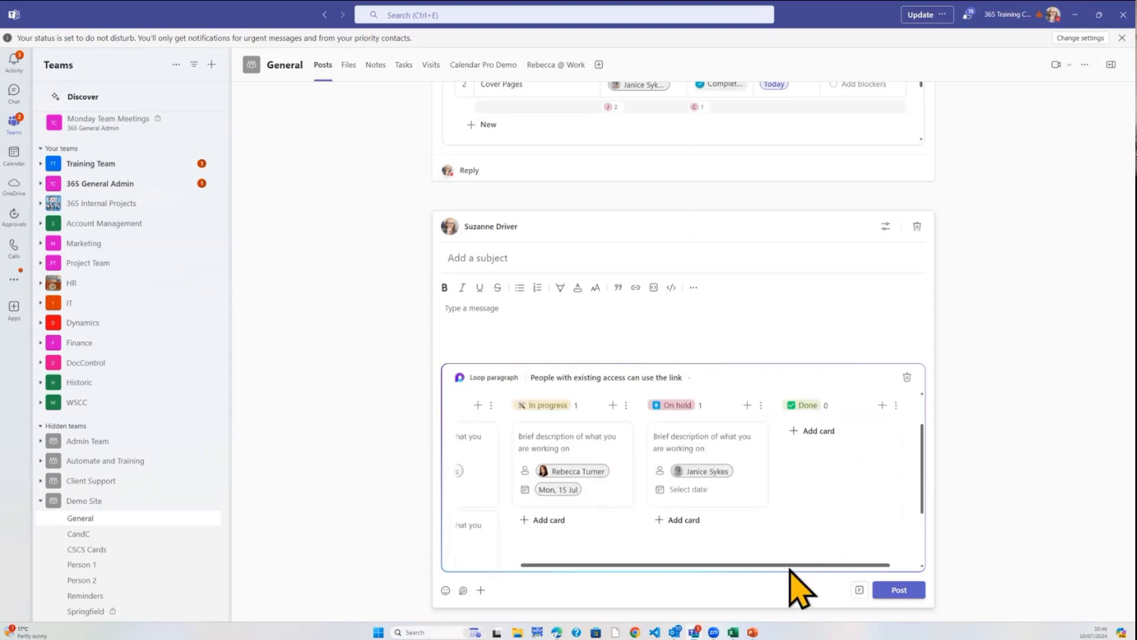
{"action": "scroll", "coordinate": [741, 567], "scroll_direction": "left", "scroll_amount": 5}
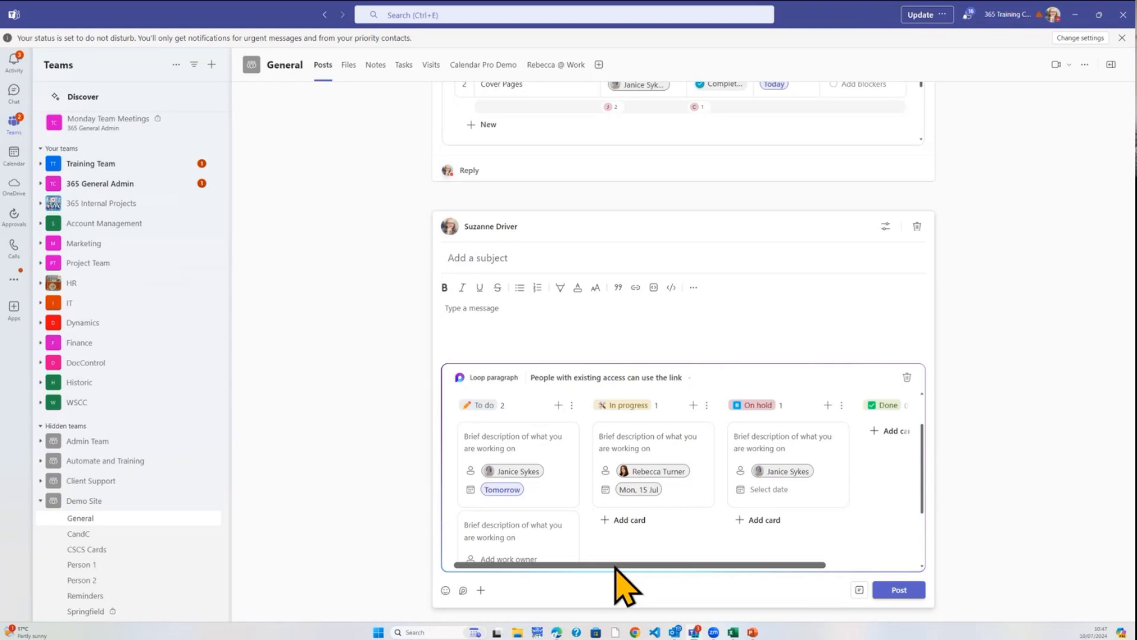
{"action": "left_click", "coordinate": [889, 592]}
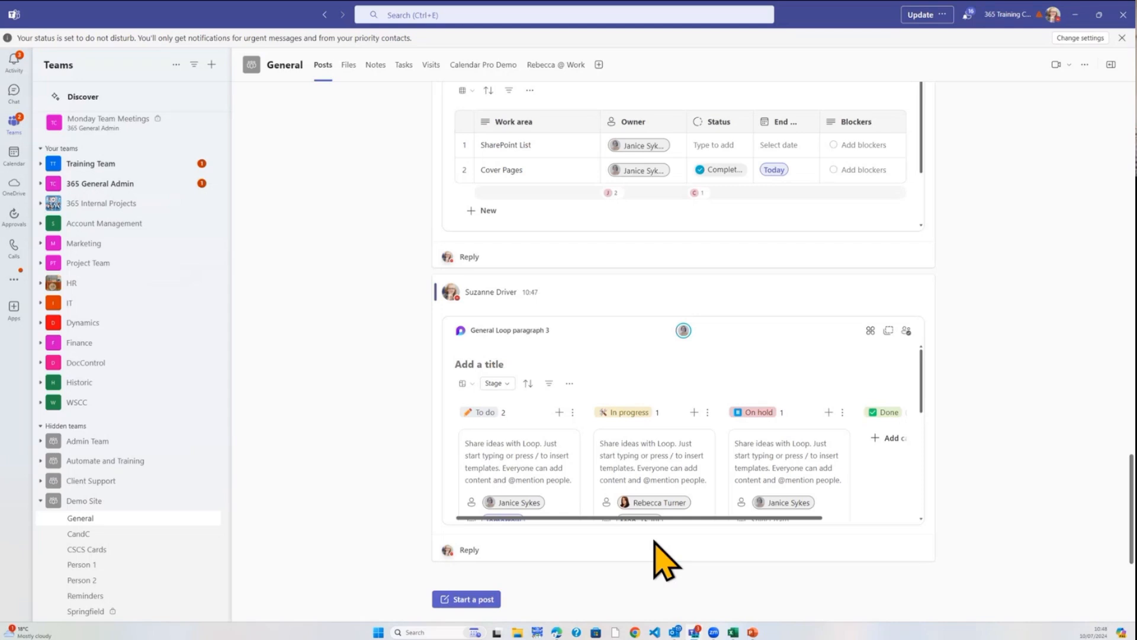
{"action": "scroll", "coordinate": [681, 453], "scroll_direction": "up", "scroll_amount": 2}
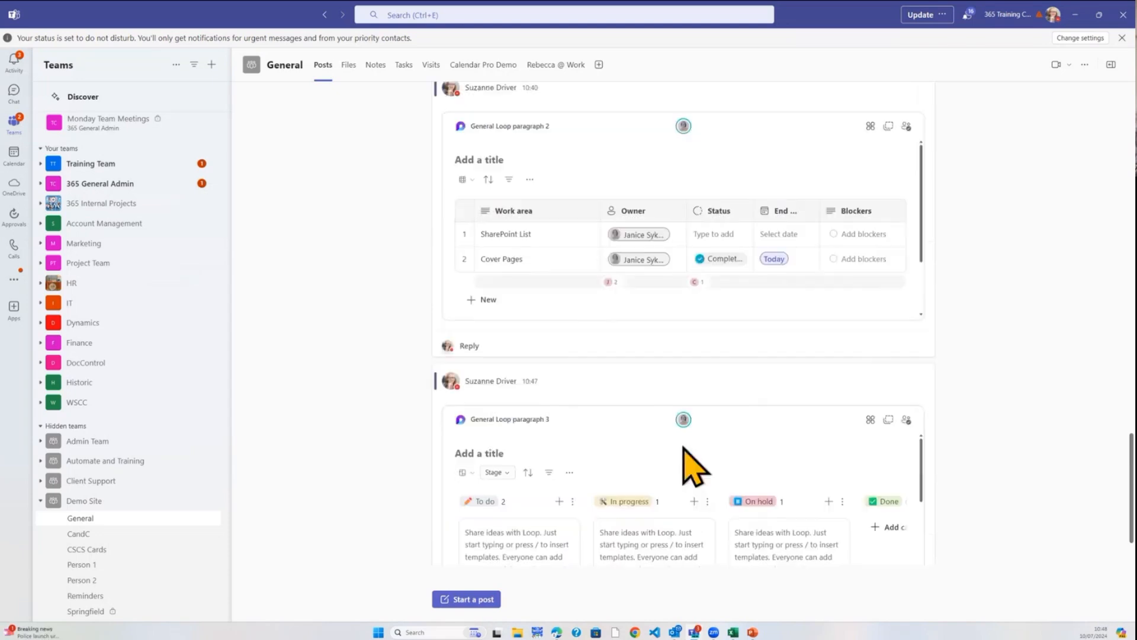